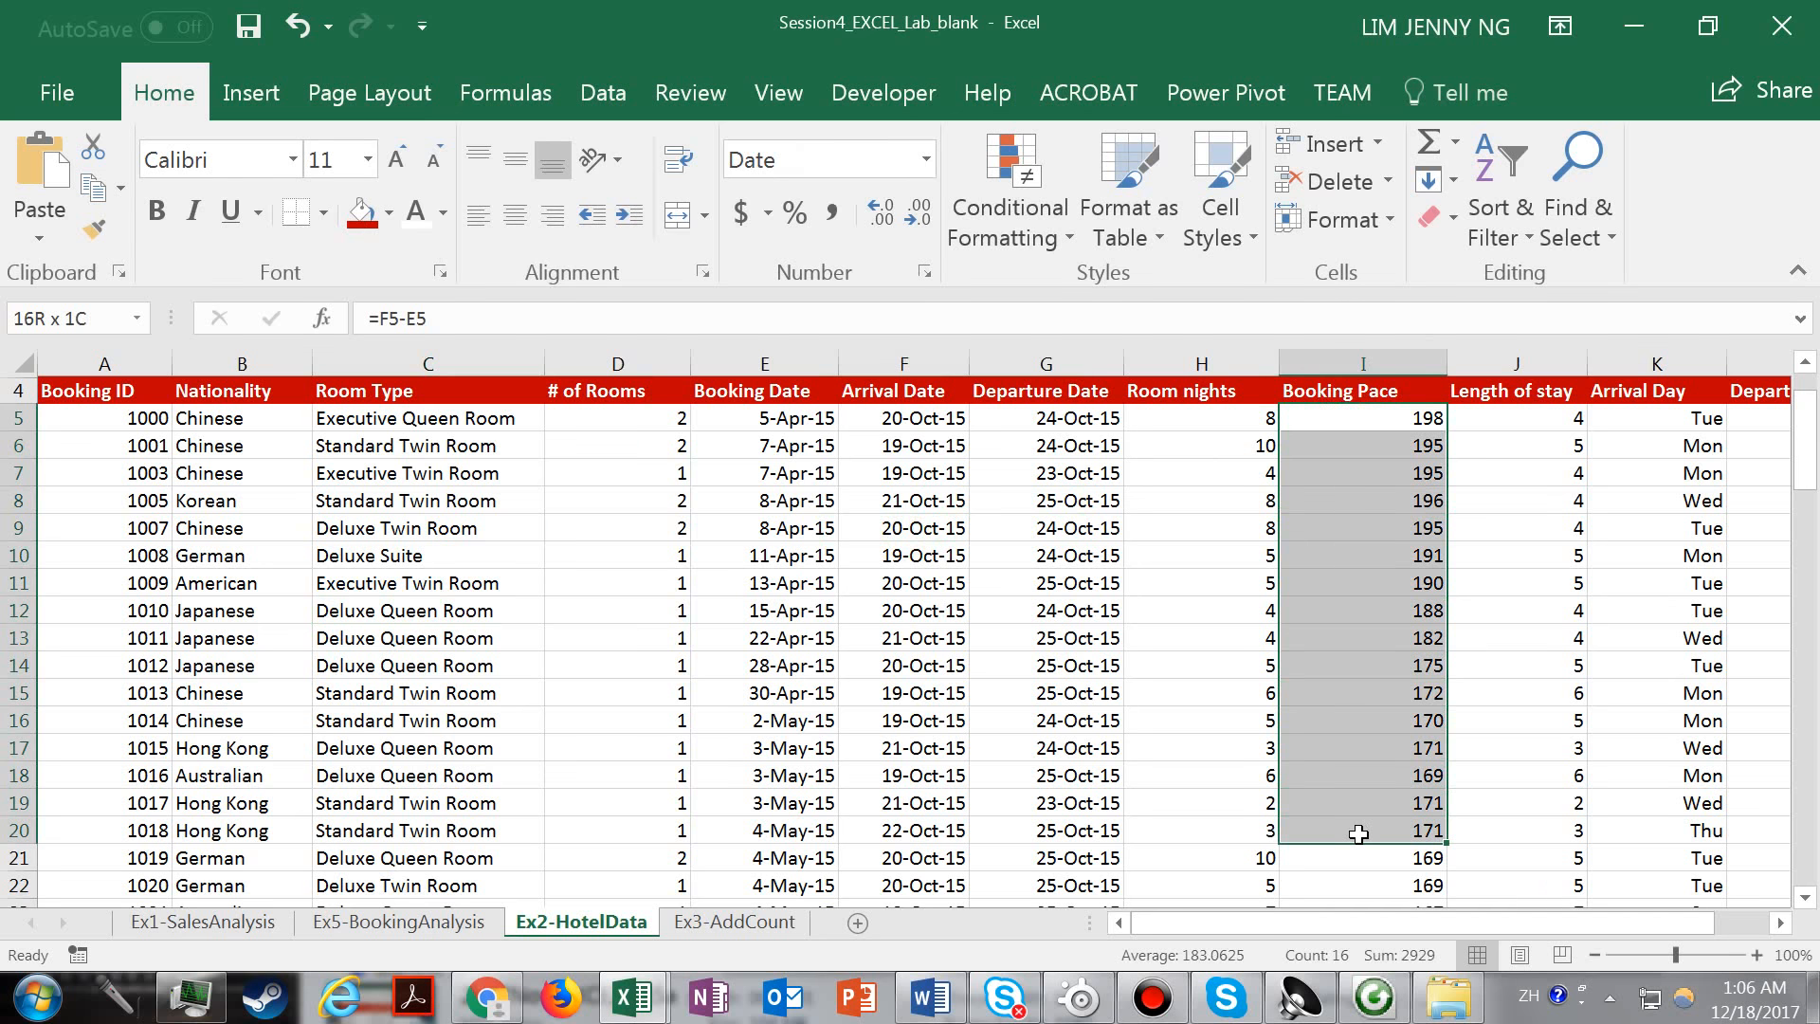
Review the hotel booking records on Ex2-HotelData, including the headers and the nationality, room type, date and booking pace columns.
left_click_drag(1358, 833, 1364, 850)
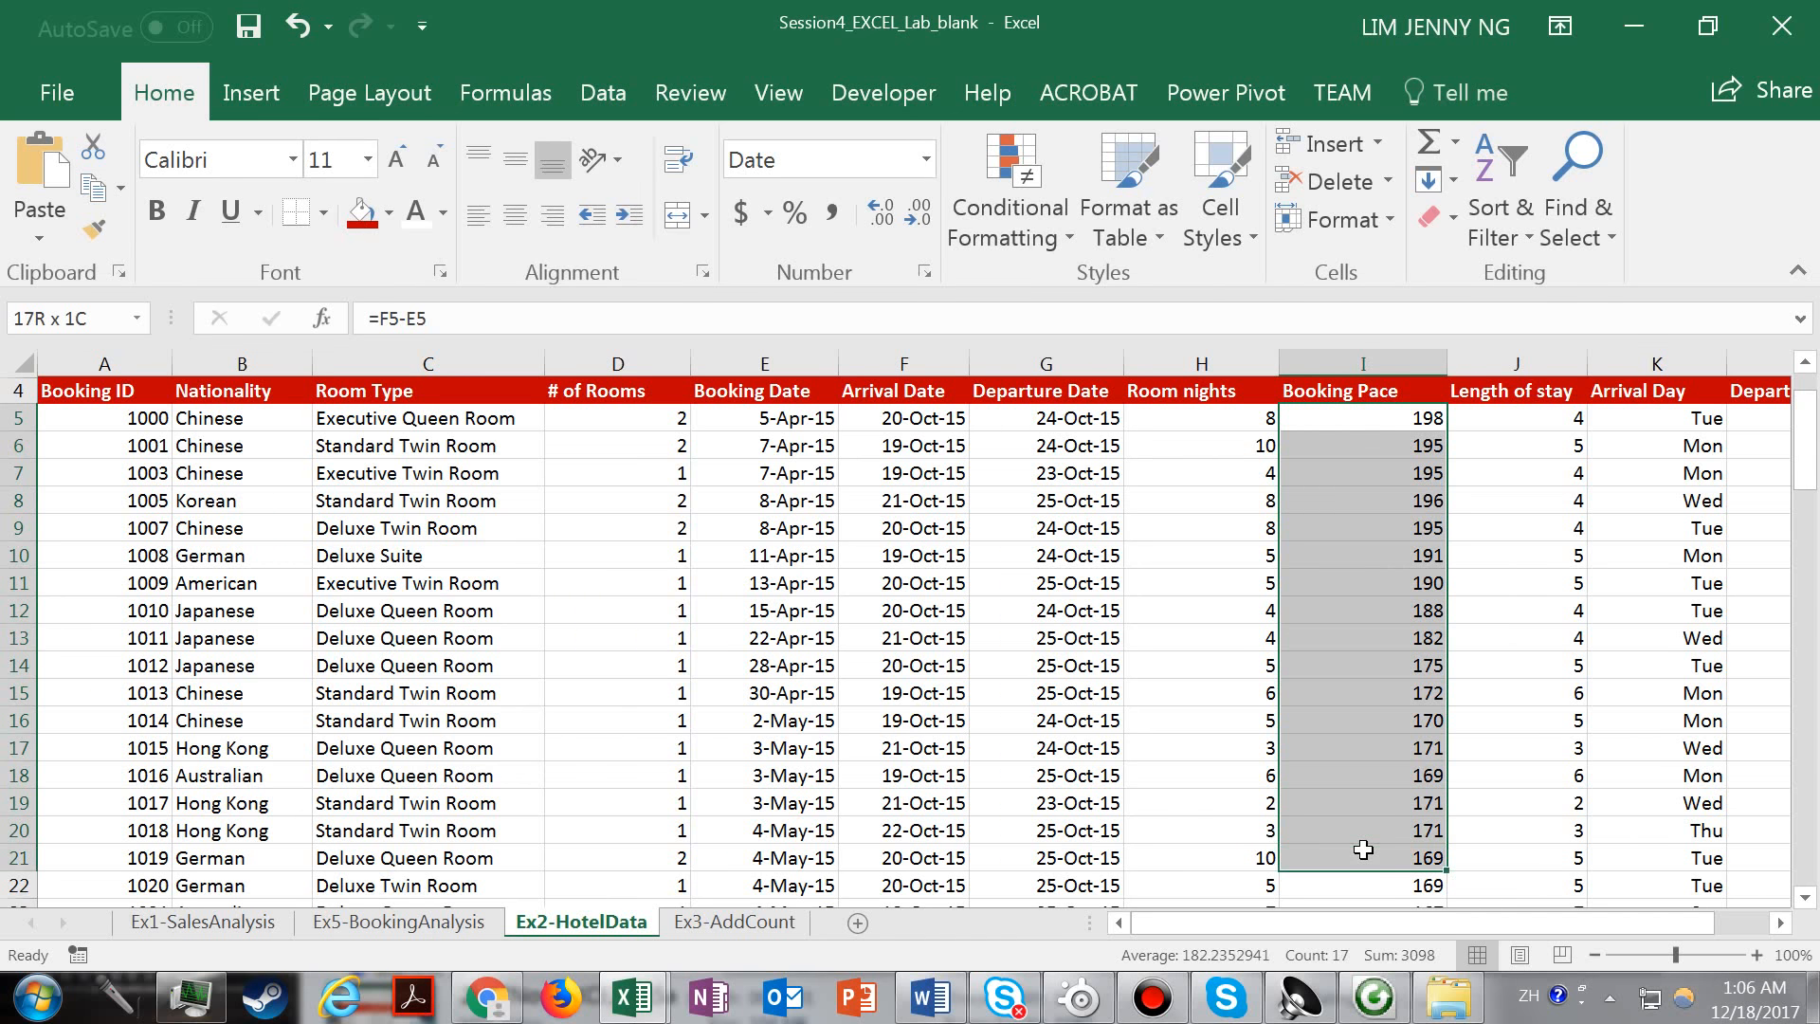
left_click(220, 429)
left_click_drag(220, 429, 300, 811)
left_click(737, 611)
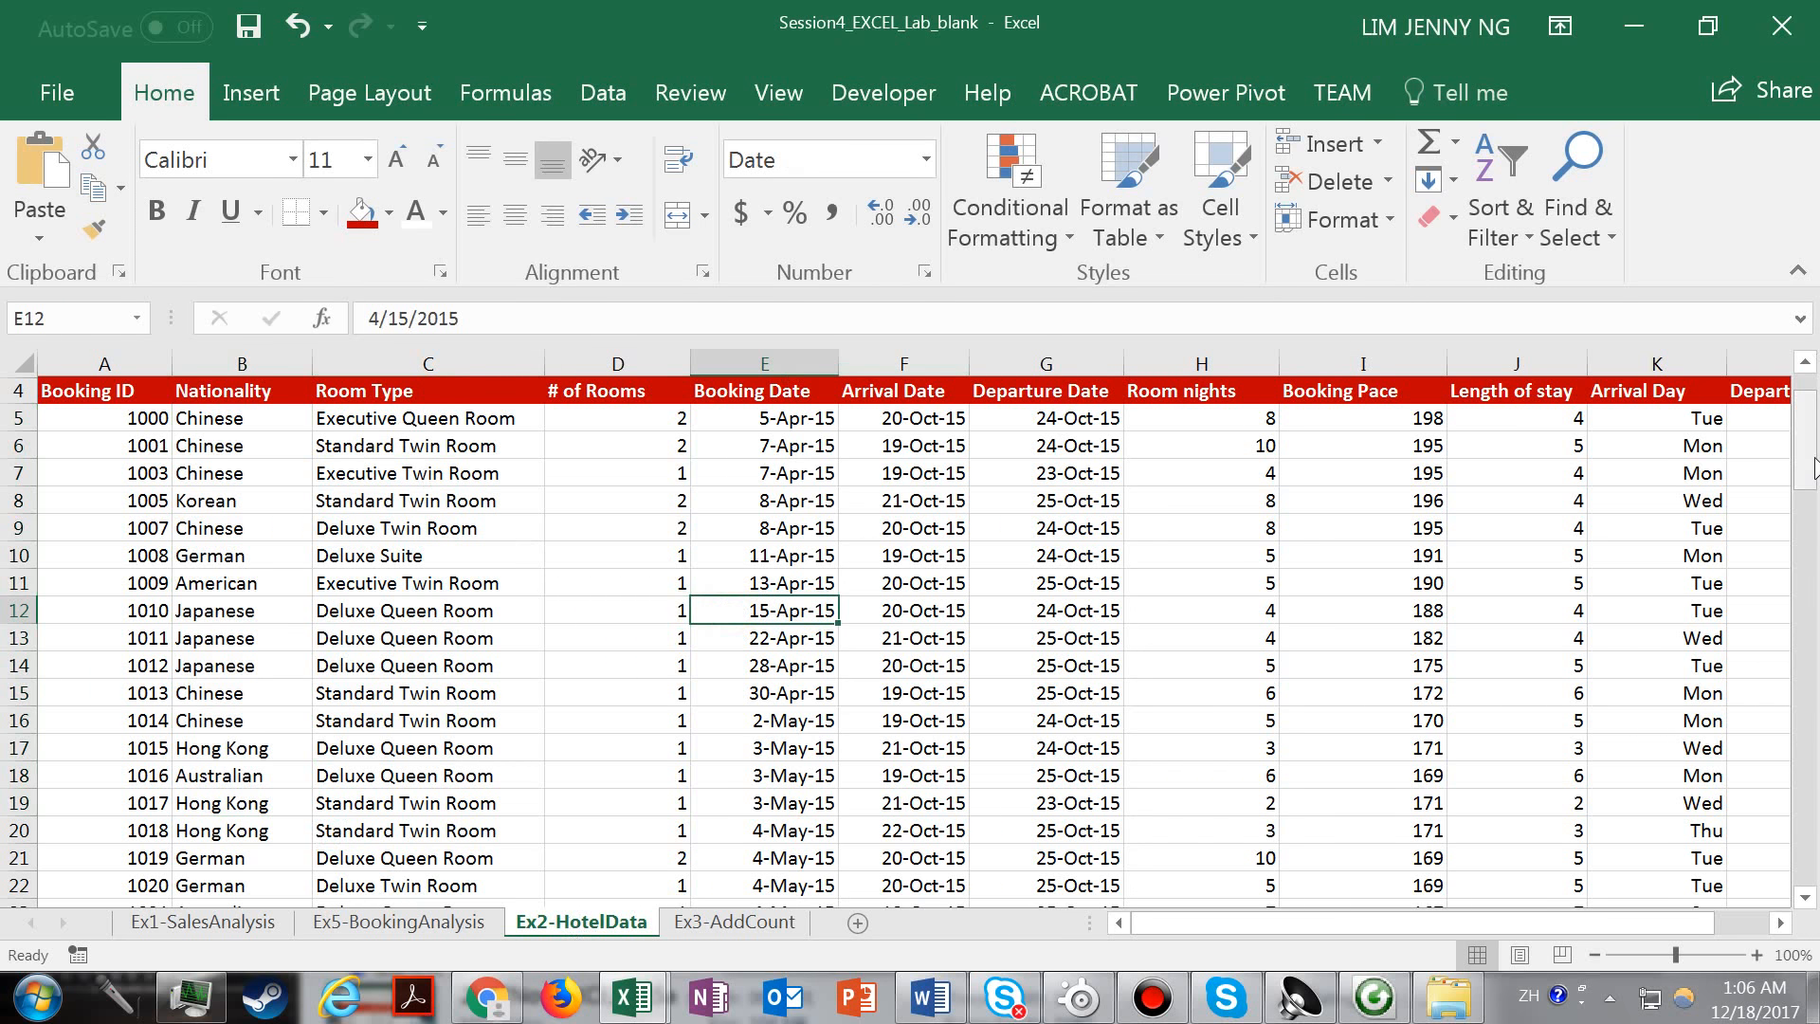
left_click_drag(1806, 445, 1813, 414)
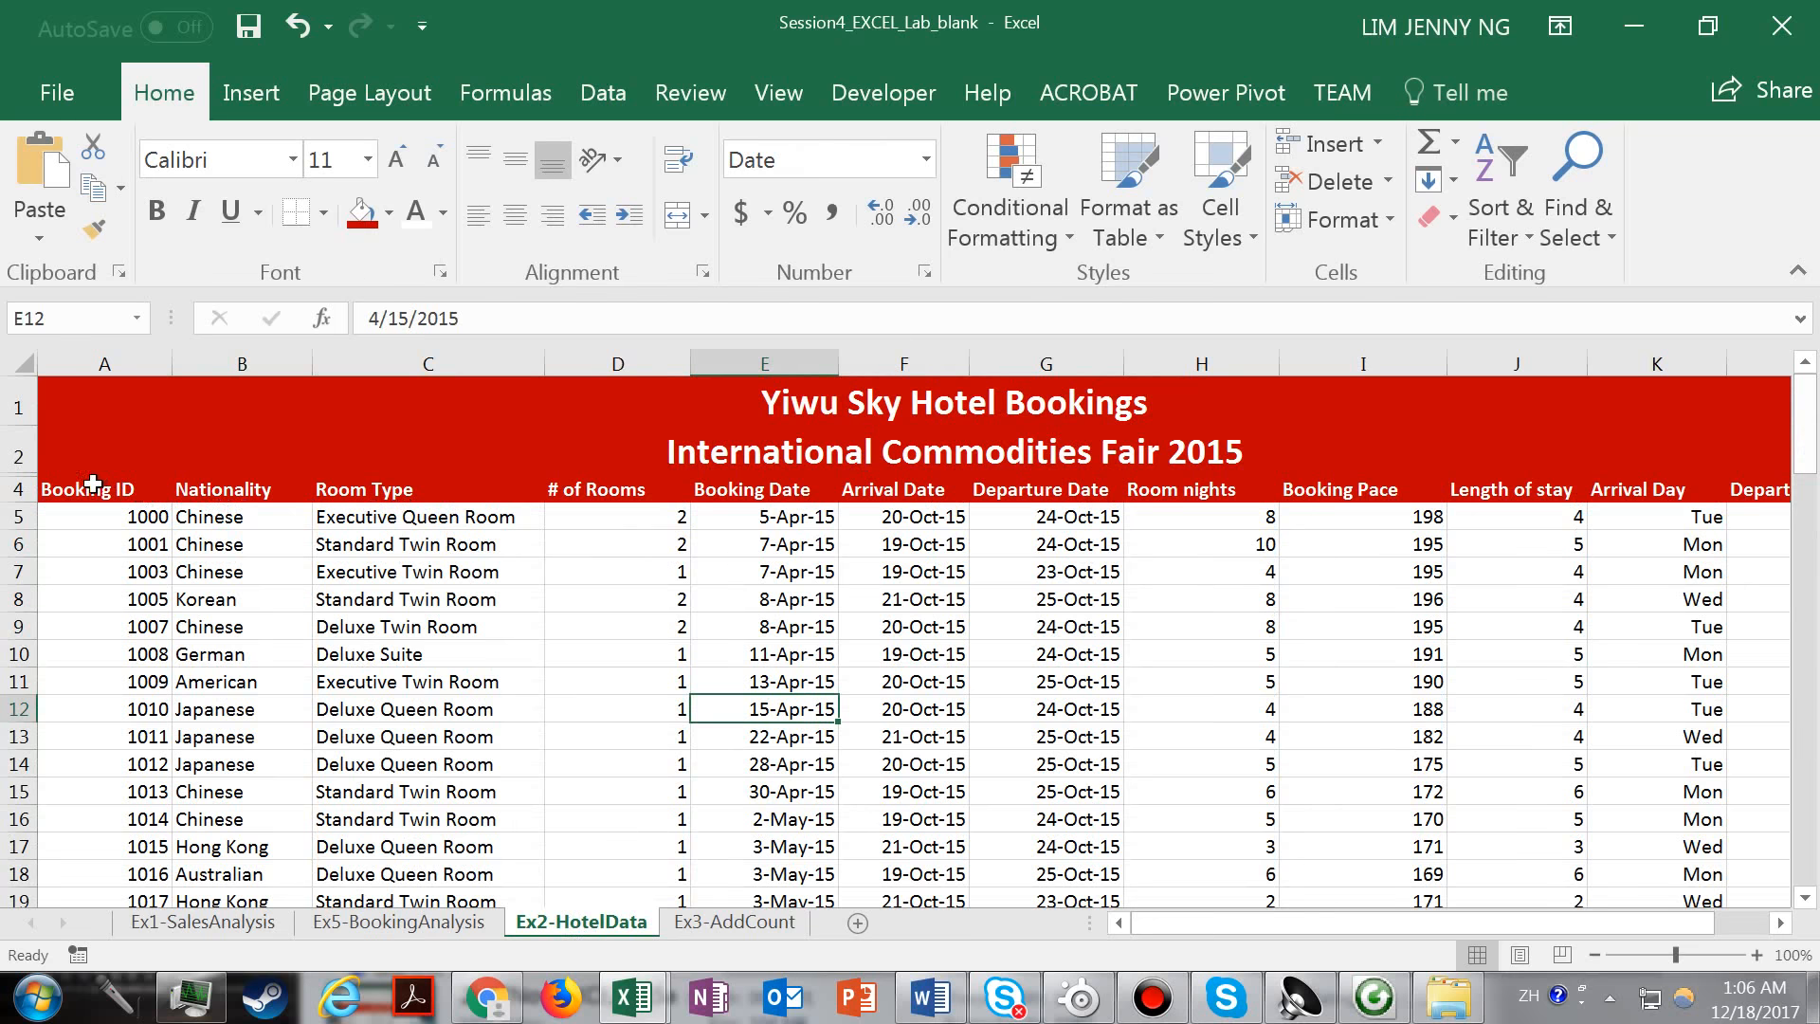
left_click(150, 500)
left_click_drag(150, 499, 1671, 610)
left_click(1100, 654)
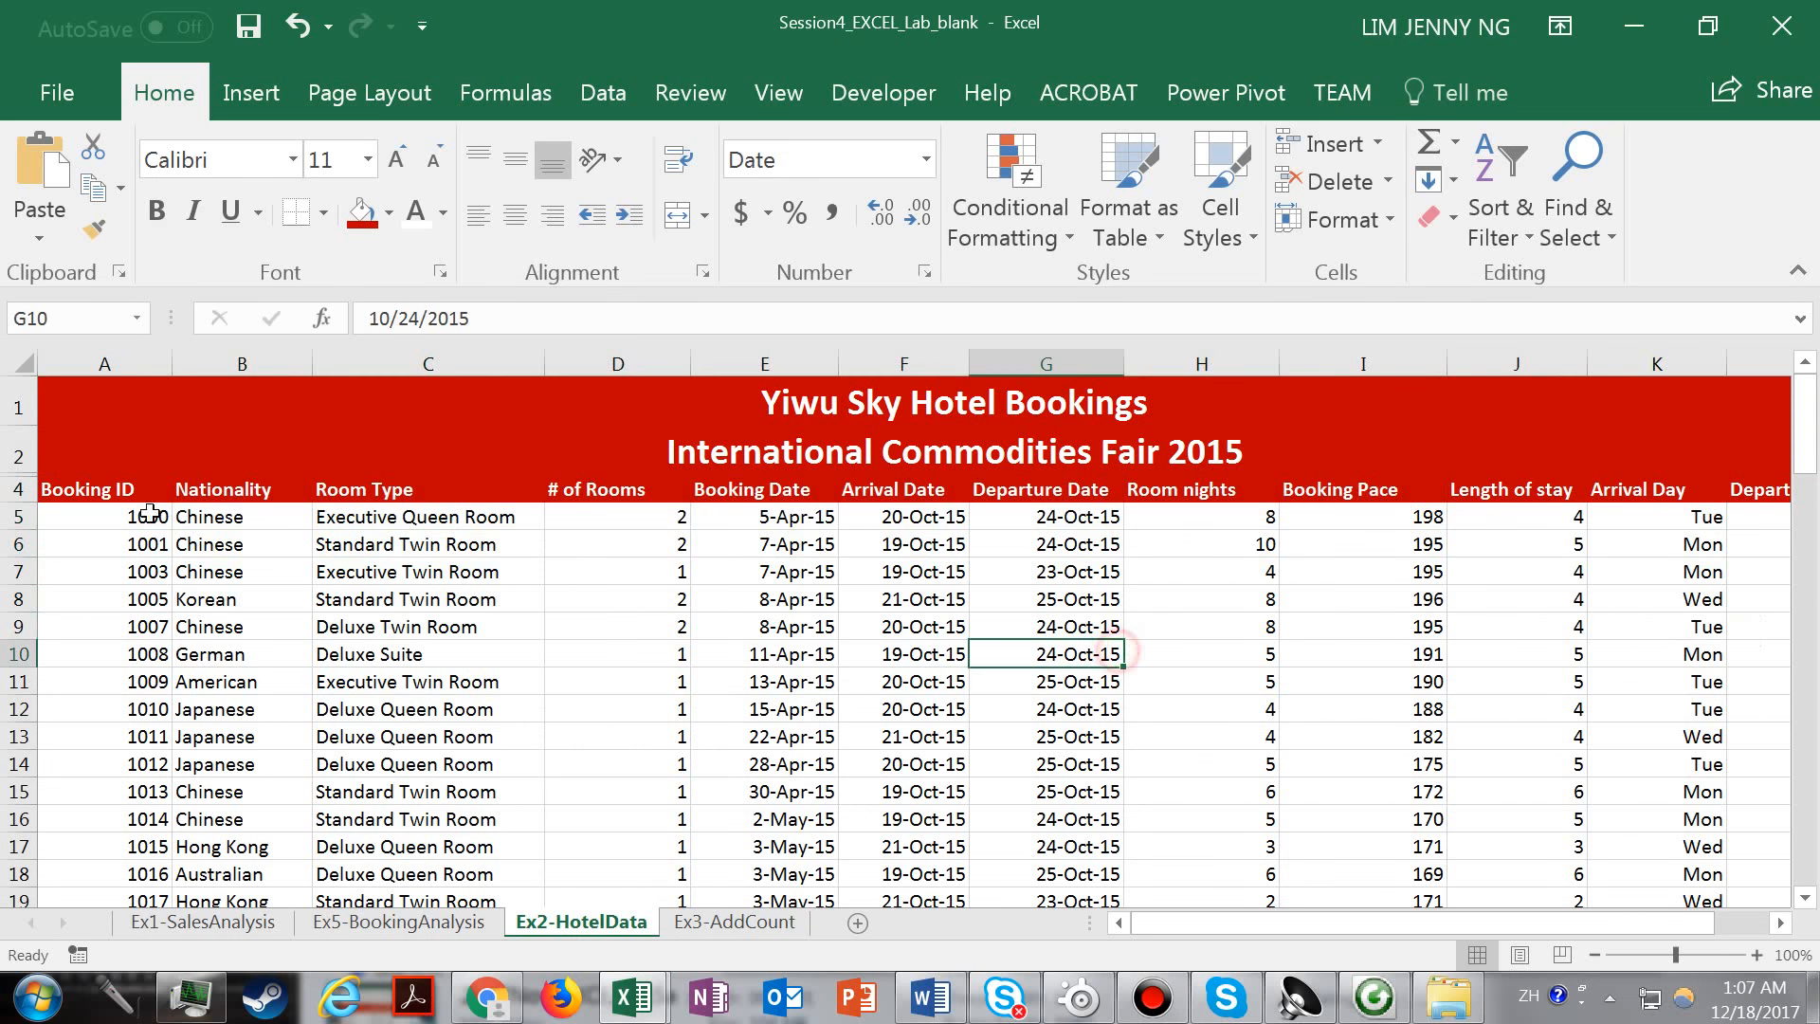
left_click(296, 628)
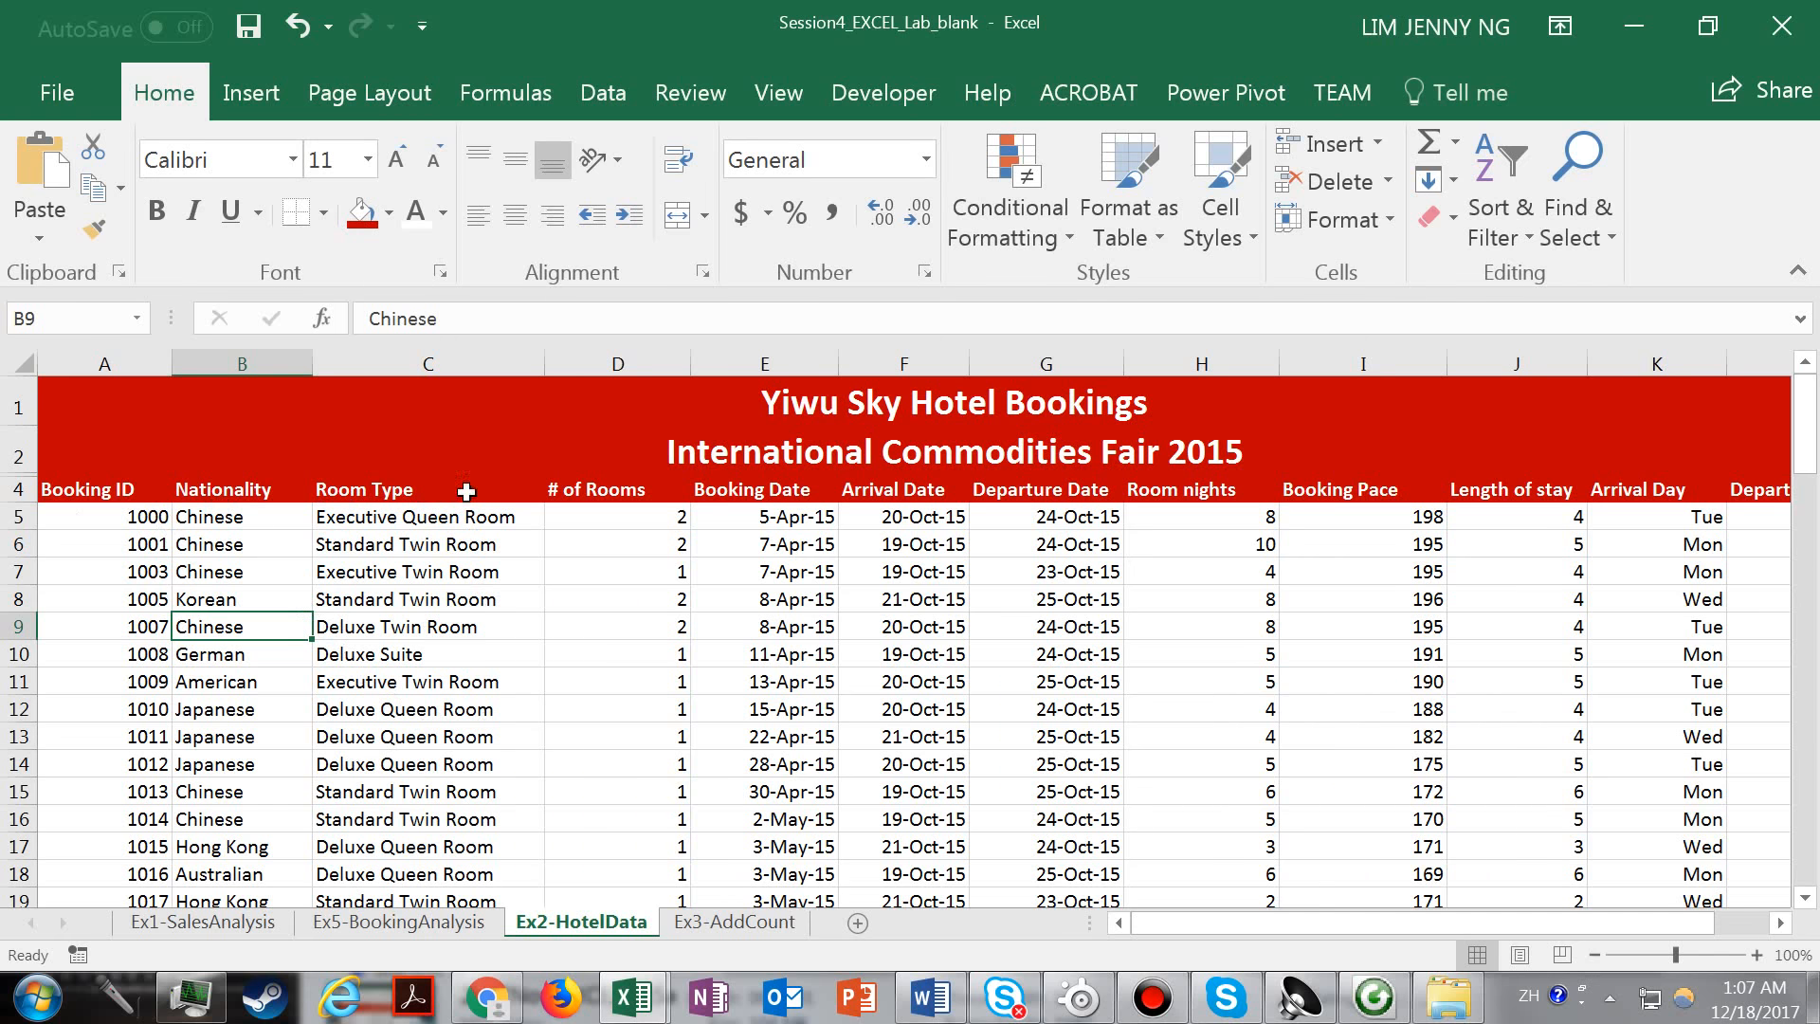
left_click(805, 623)
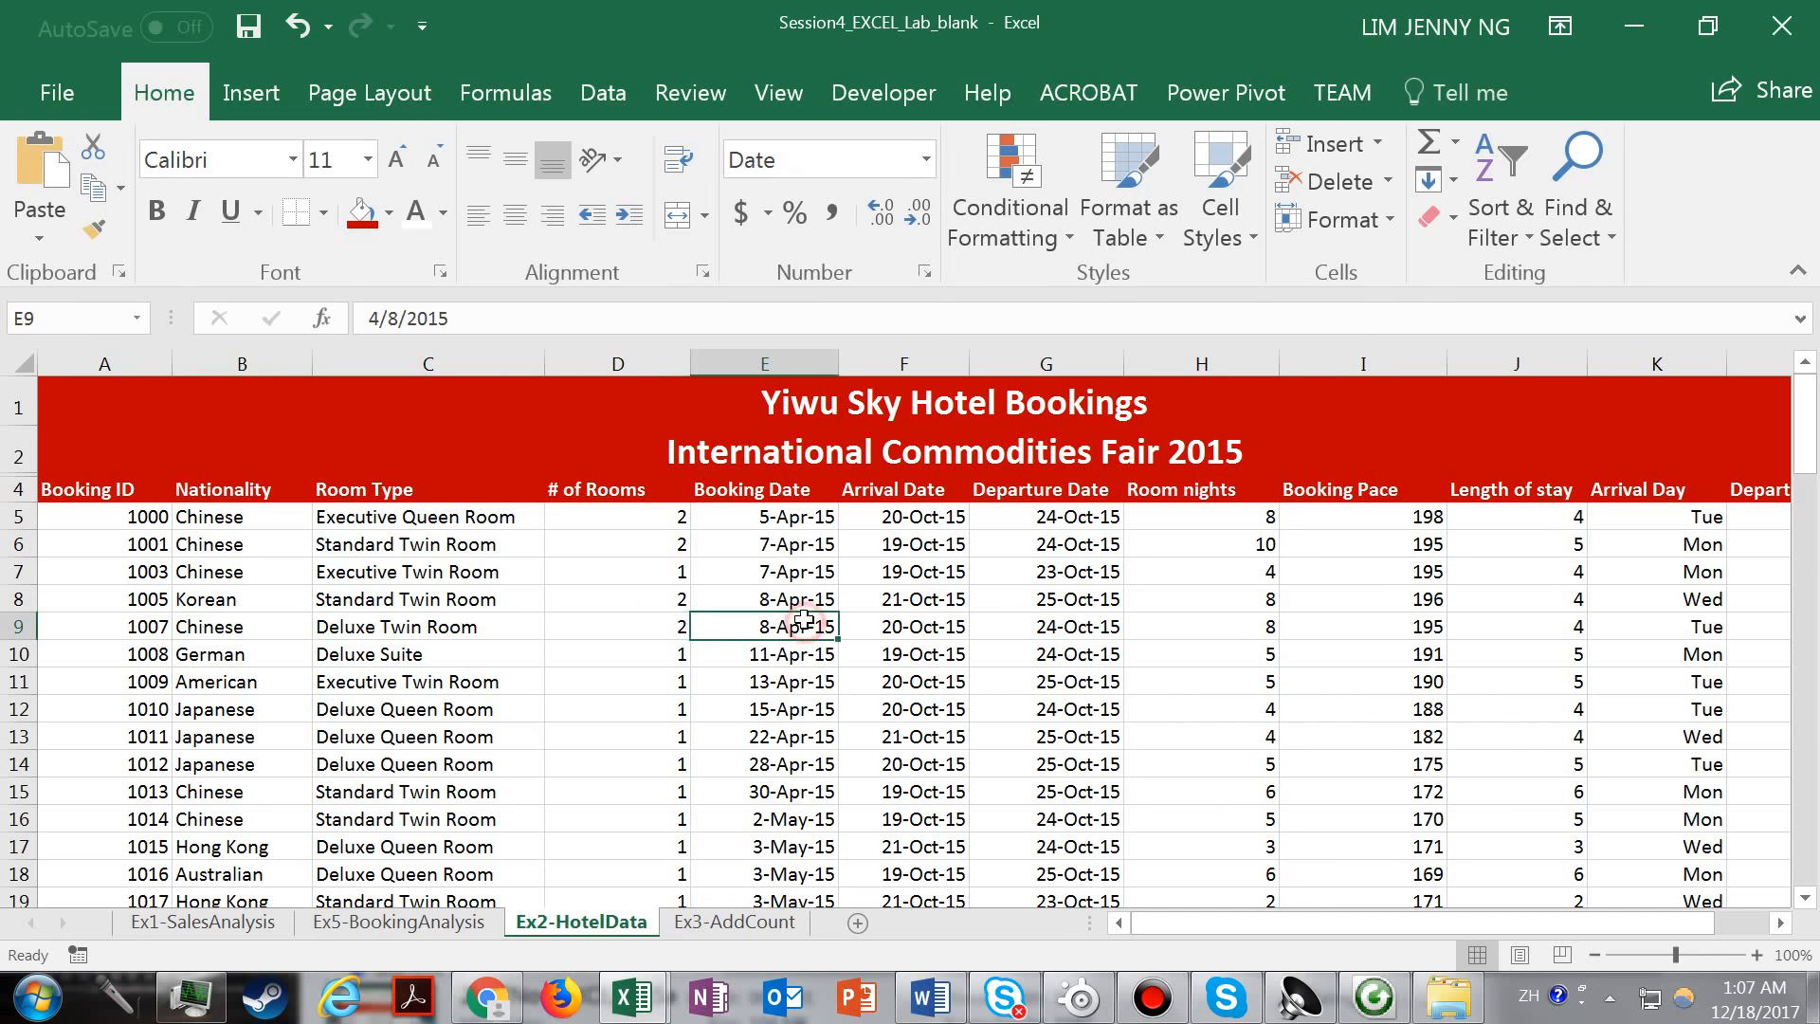
left_click(474, 623)
left_click(487, 719)
left_click(479, 635)
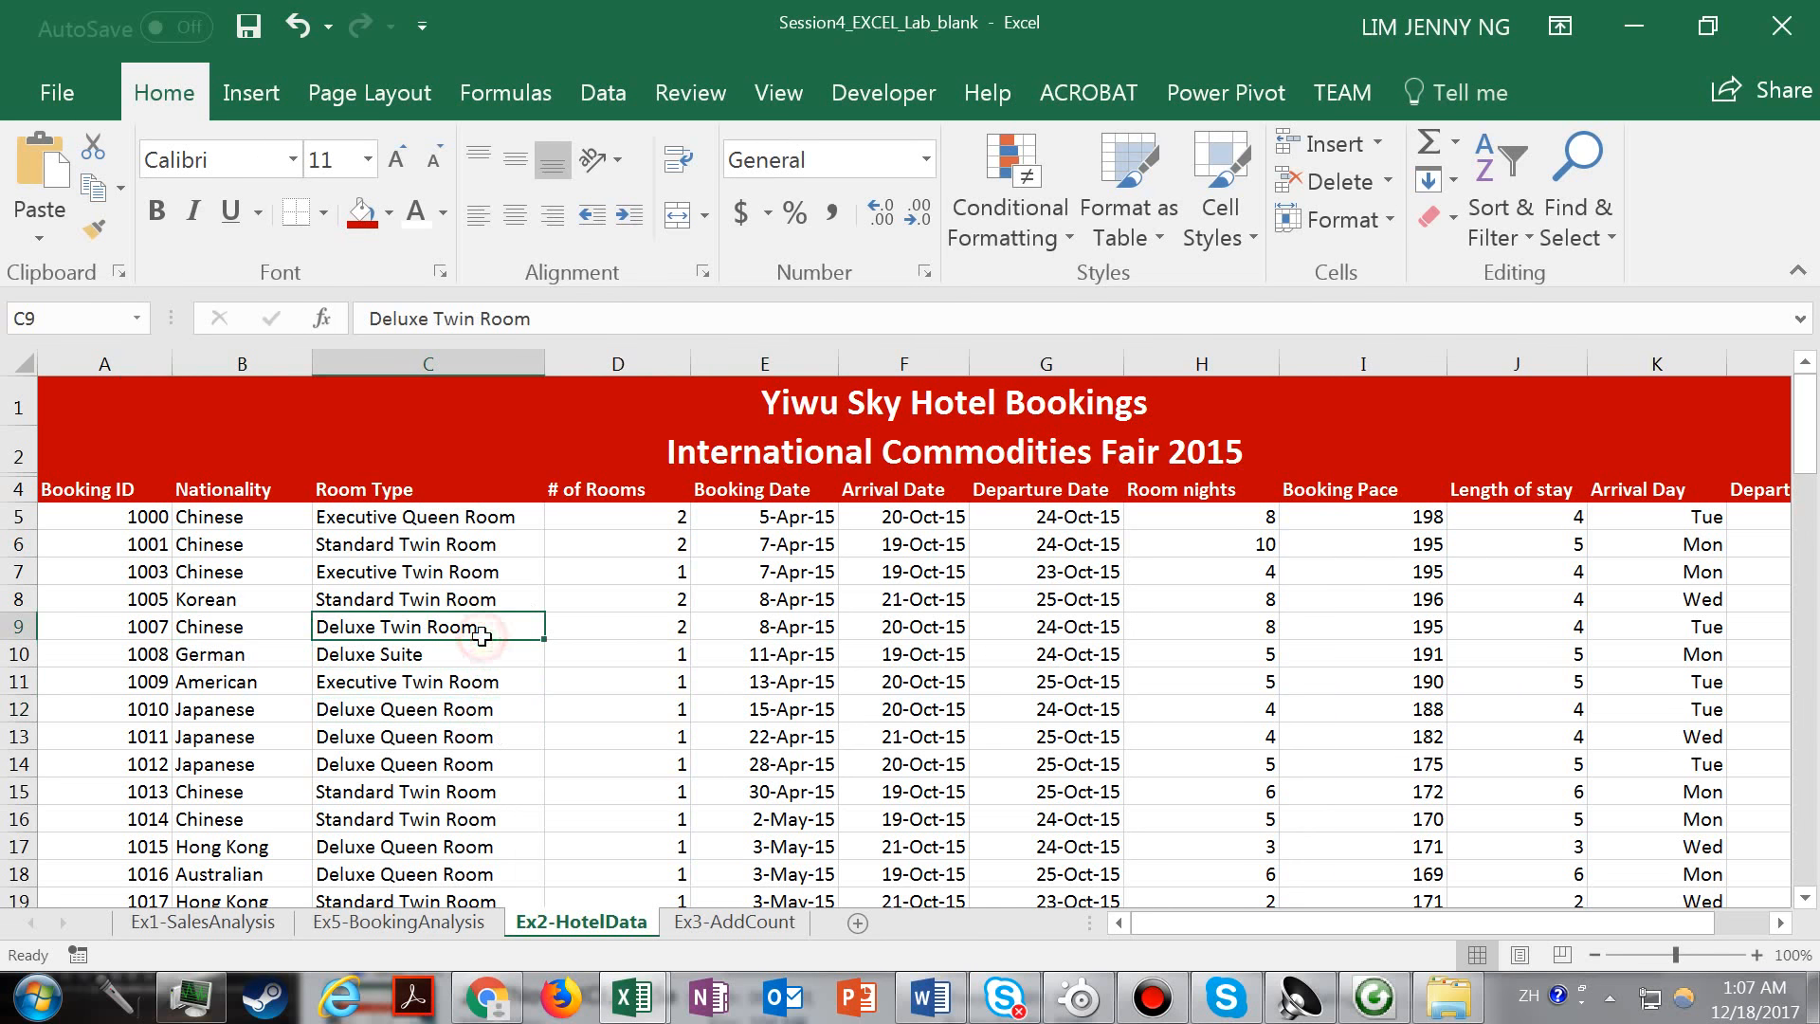
Create a PivotTable from 'Ex2-HotelData'!$A$4:$L$95 on the existing worksheet Ex5-BookingAnalysis at cell A18.
left_click(464, 735)
left_click(264, 99)
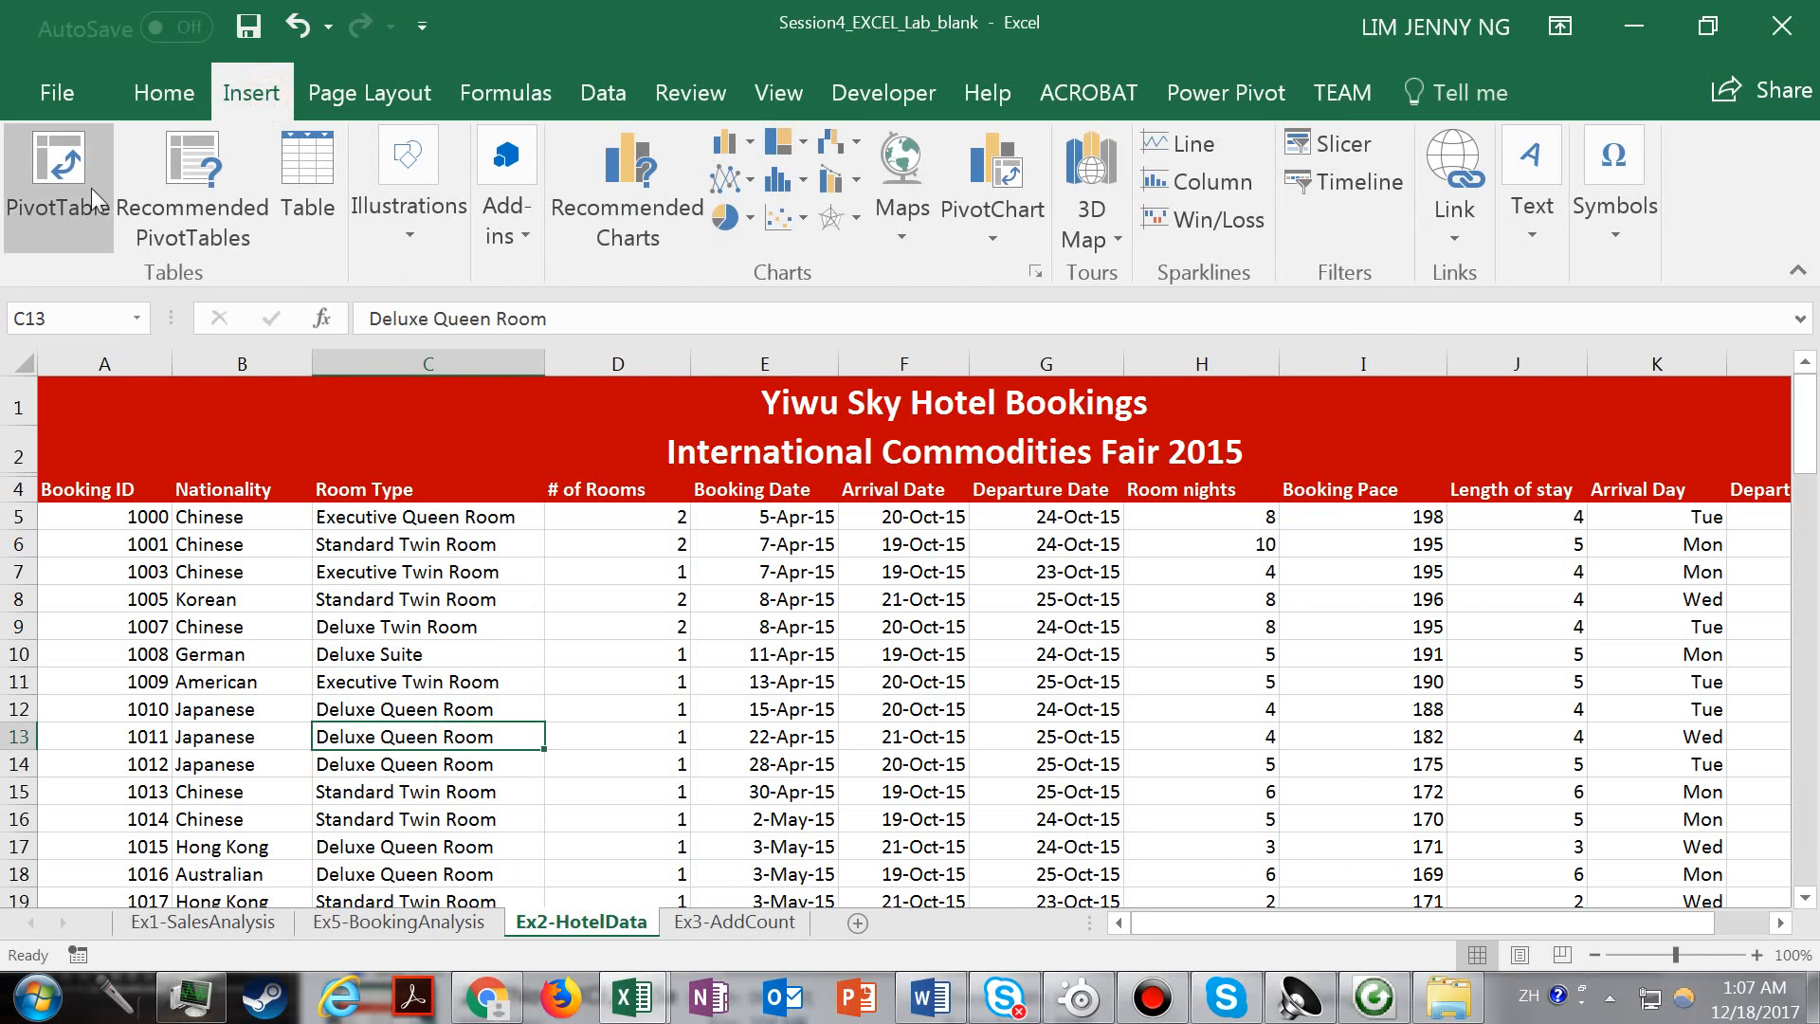
left_click(79, 209)
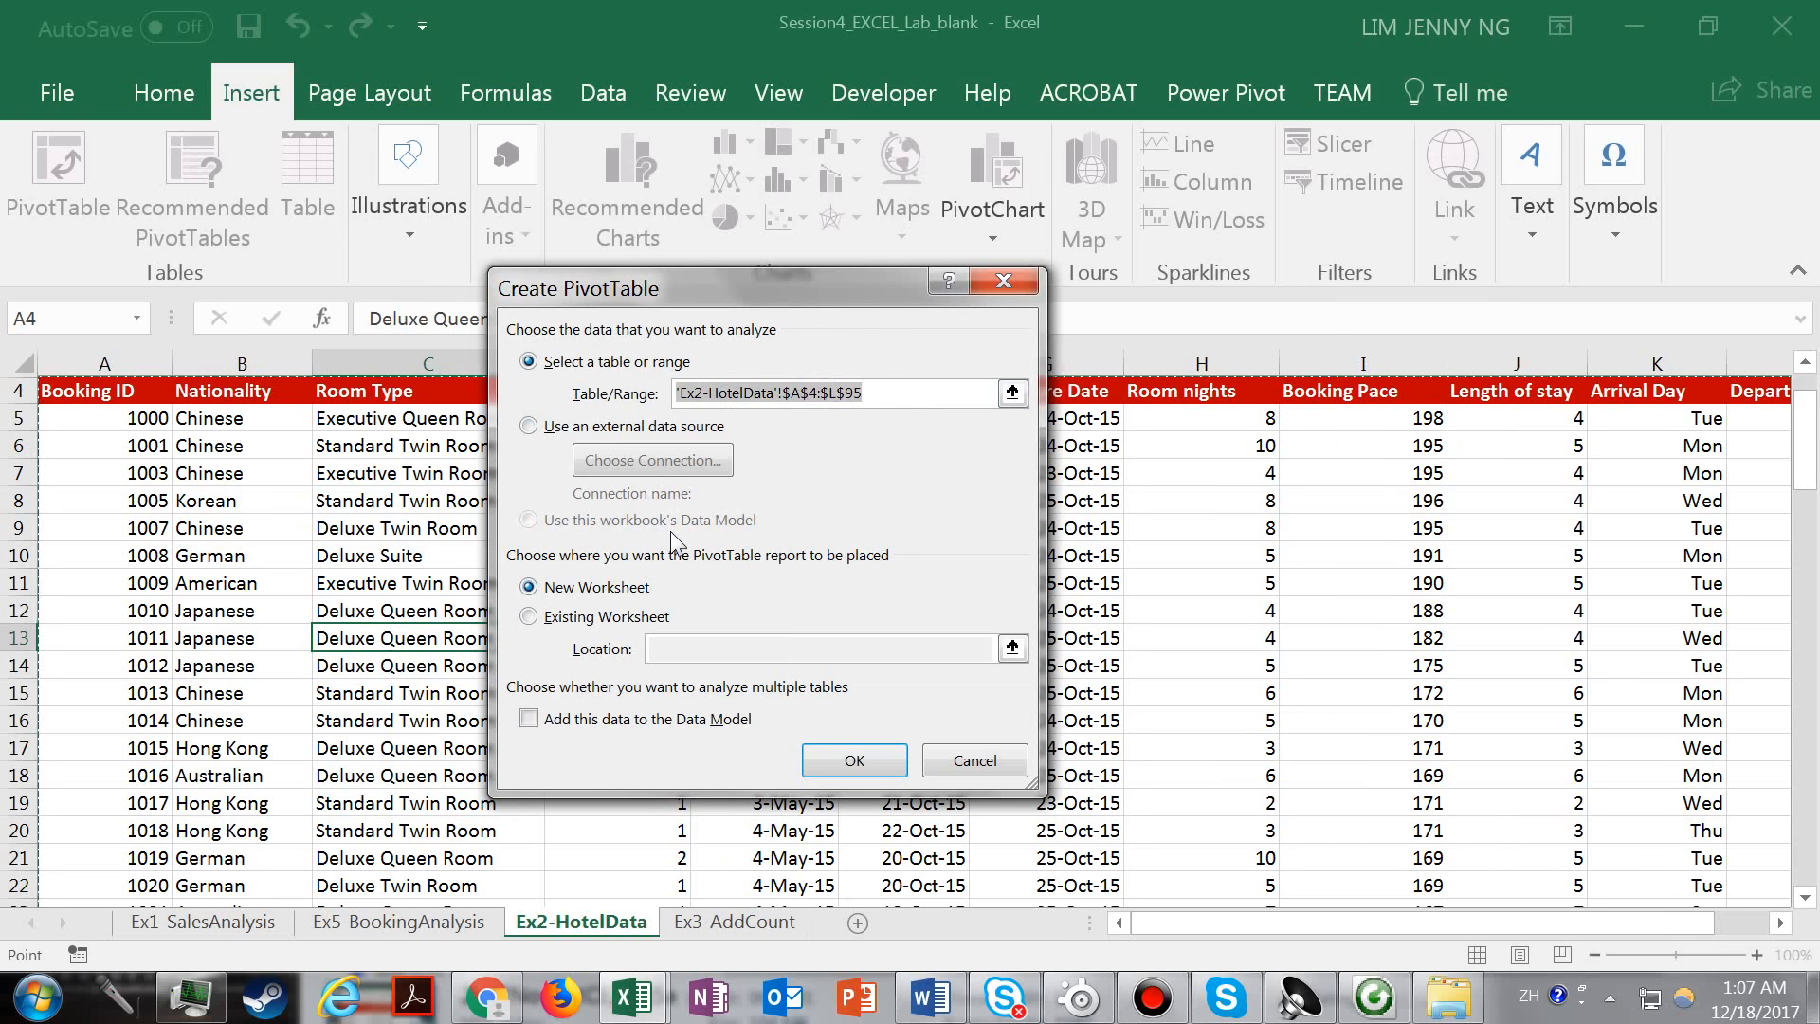
left_click(605, 617)
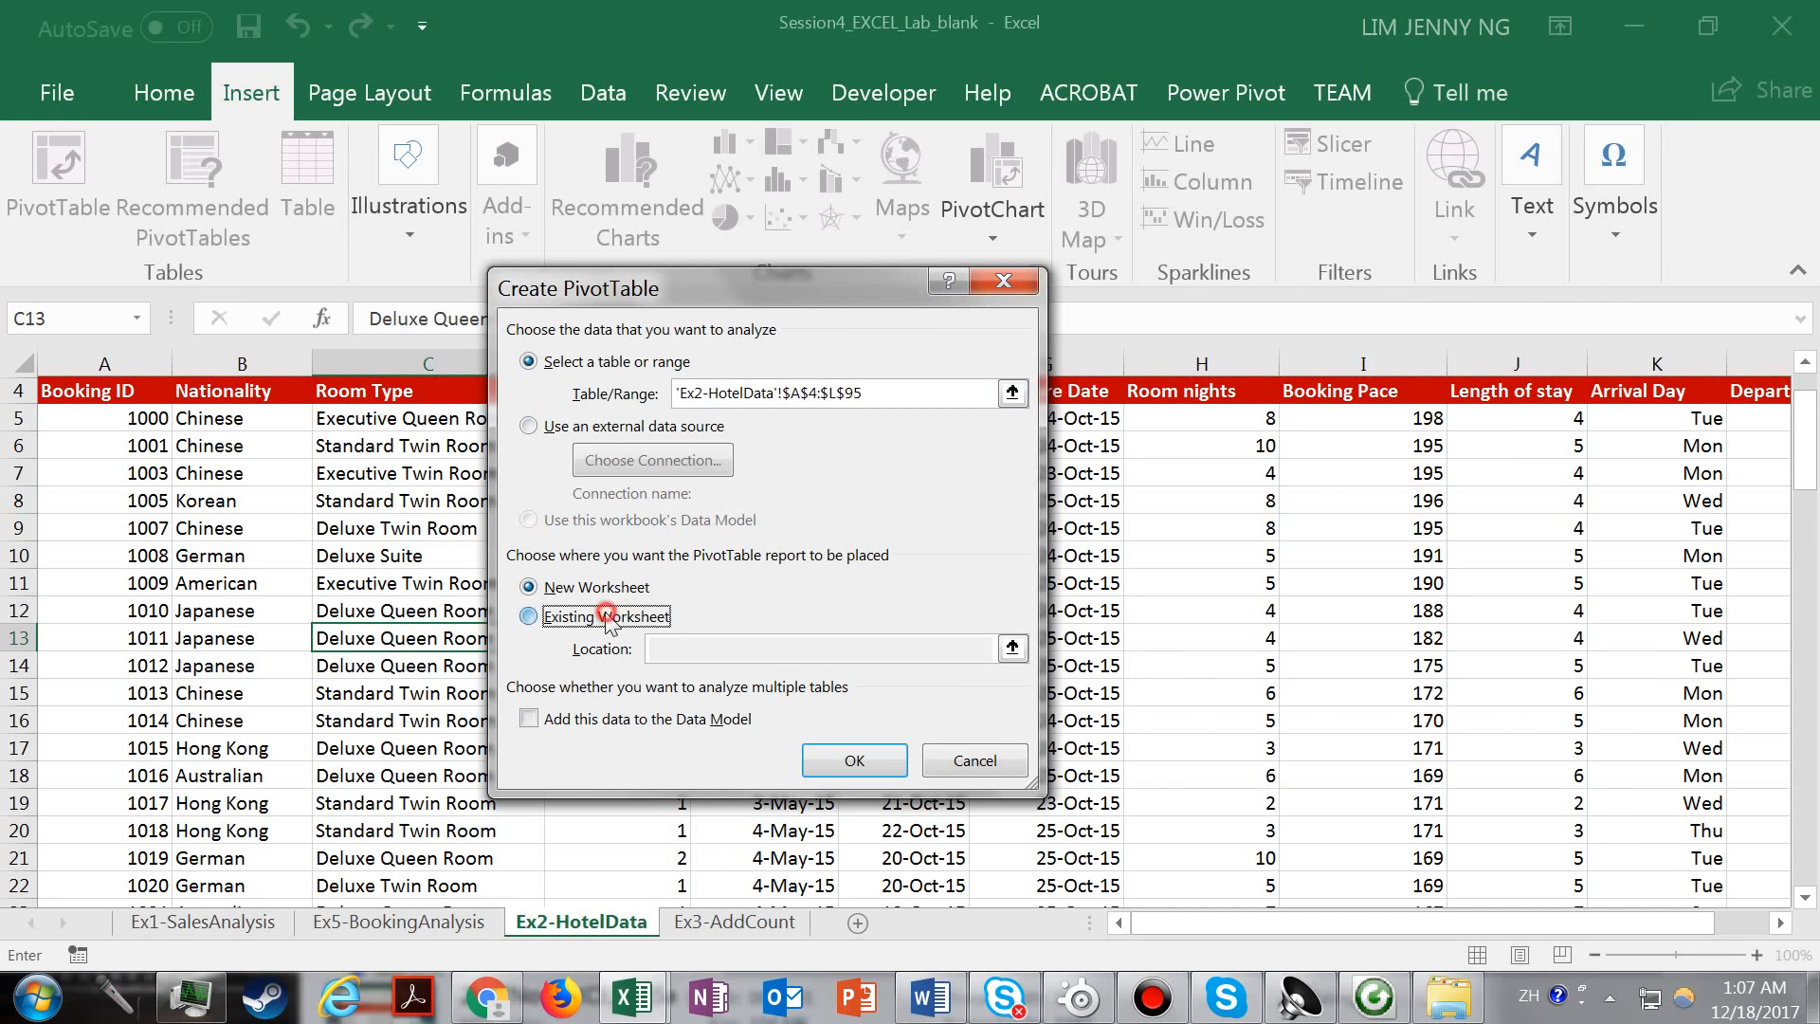
left_click(731, 649)
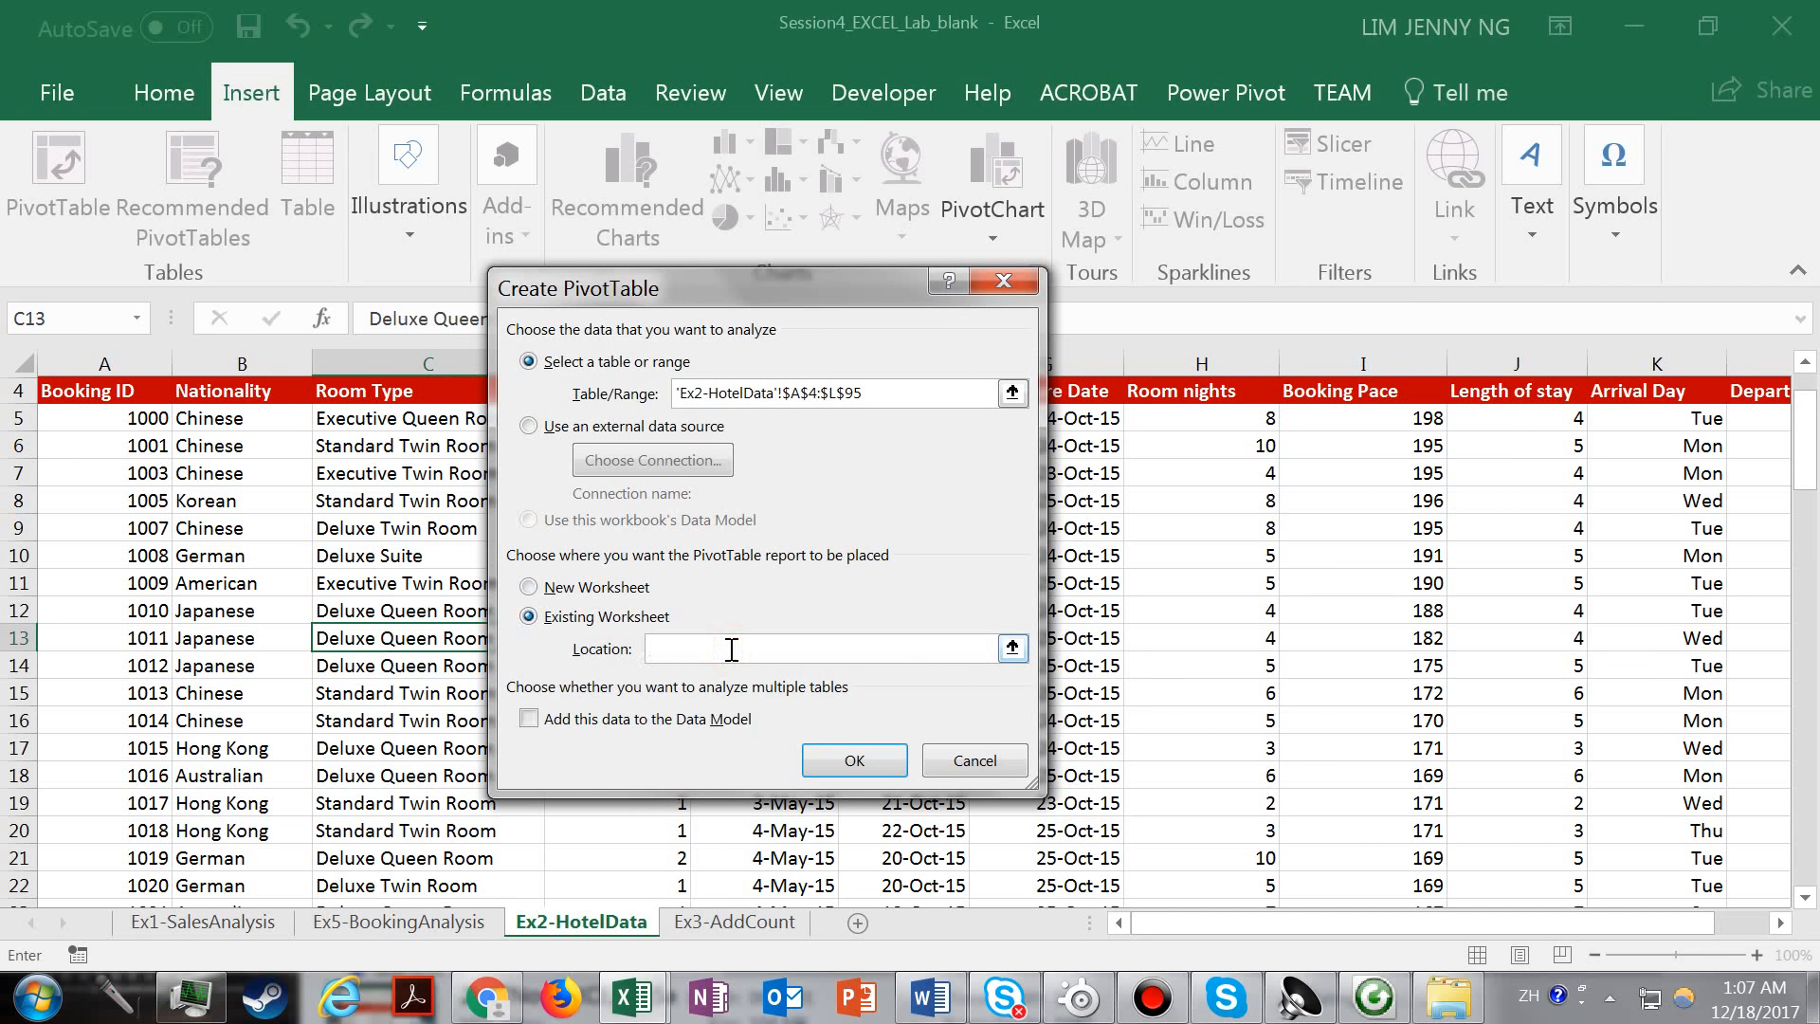
left_click(415, 929)
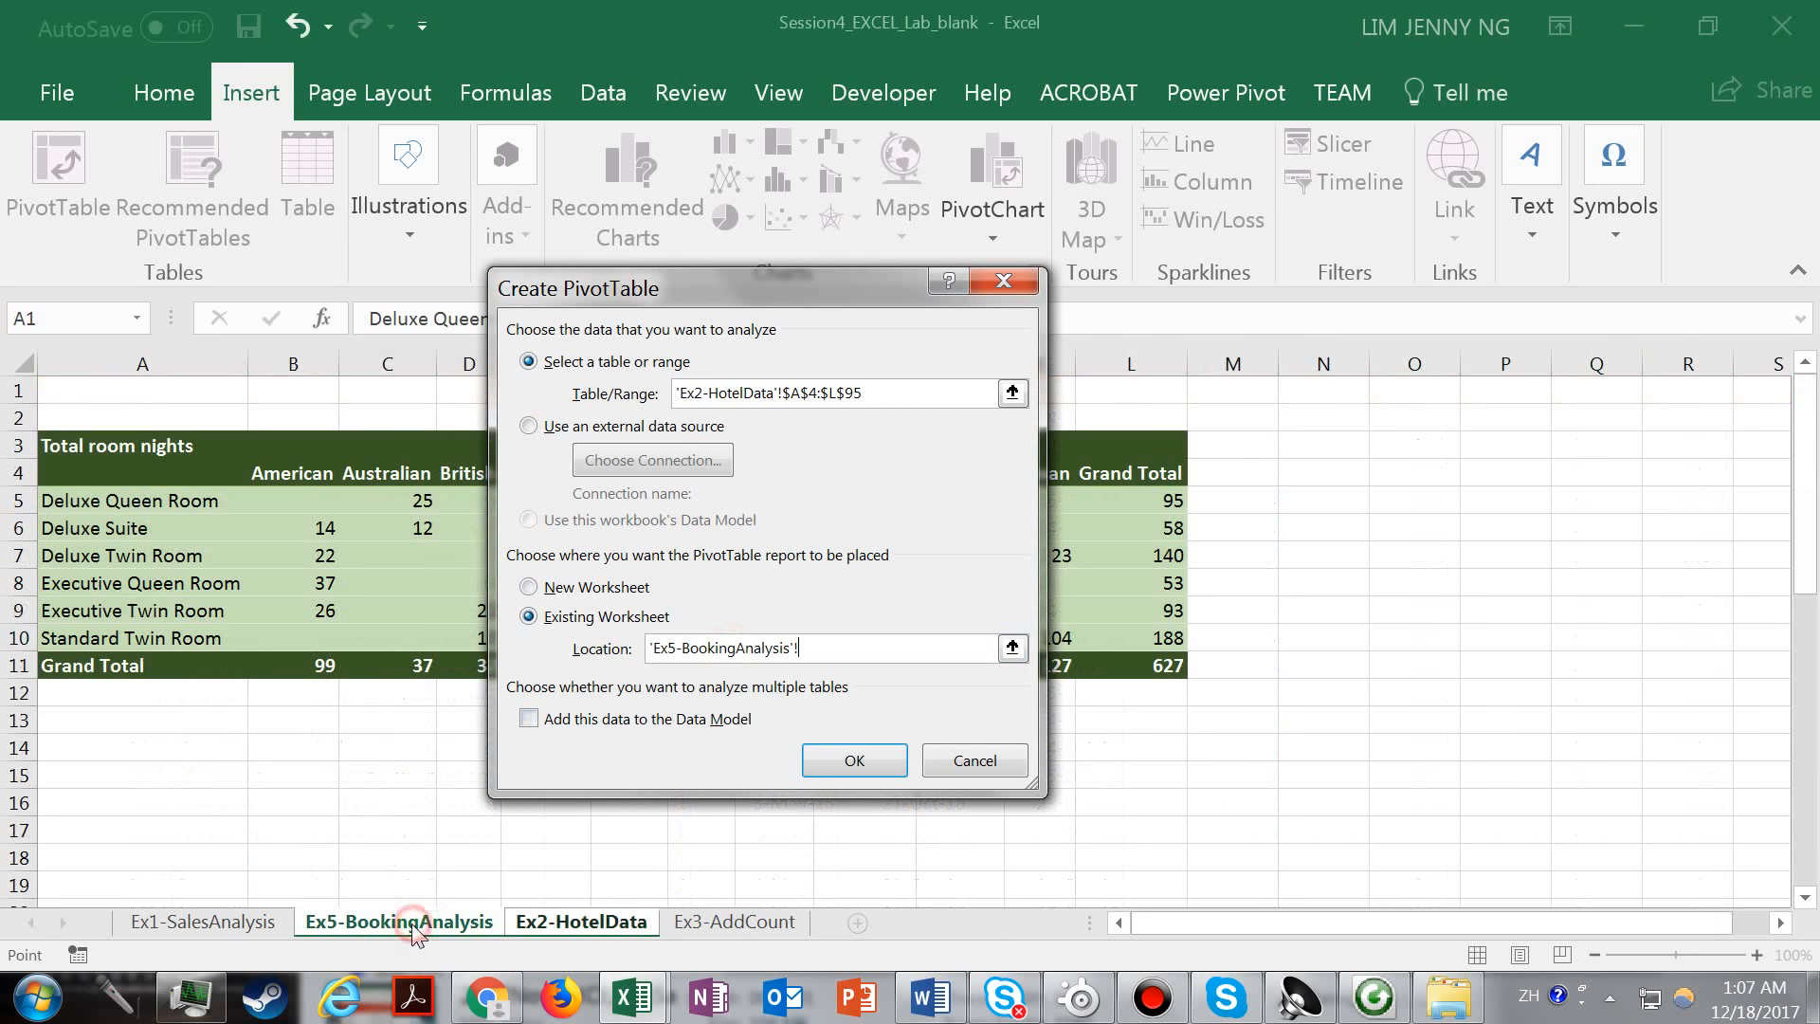
left_click(91, 828)
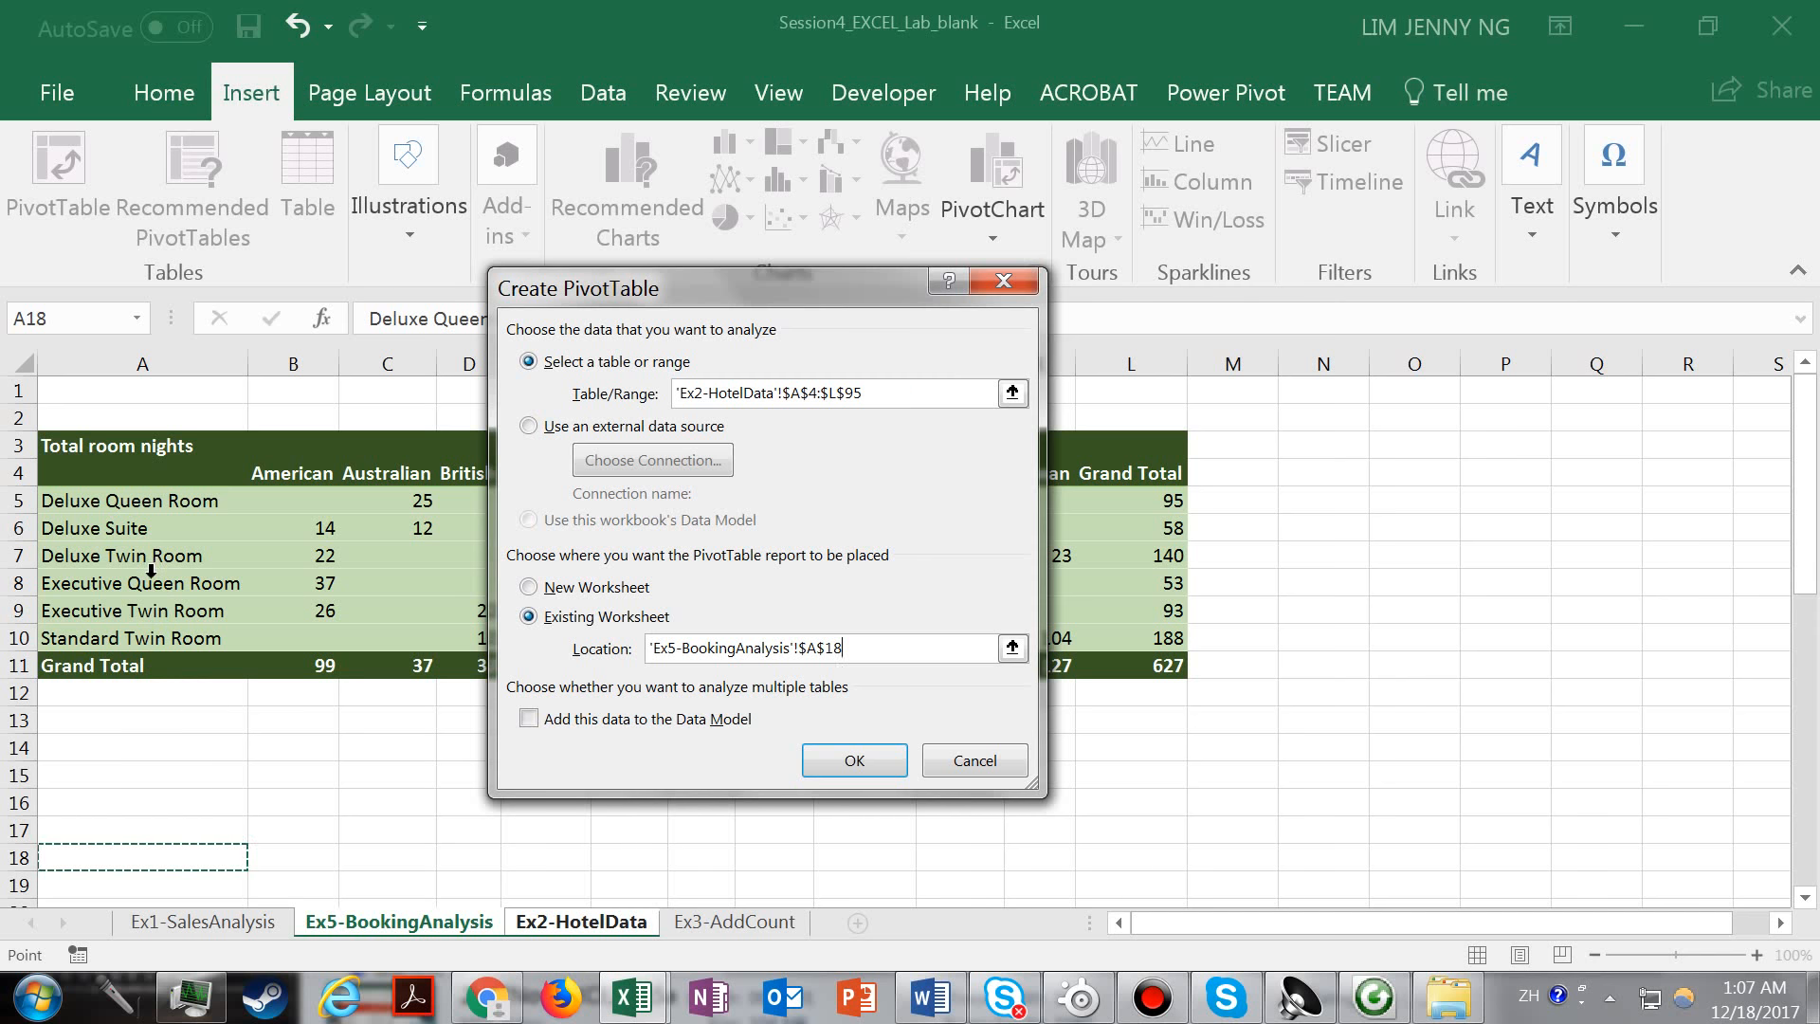
left_click(856, 760)
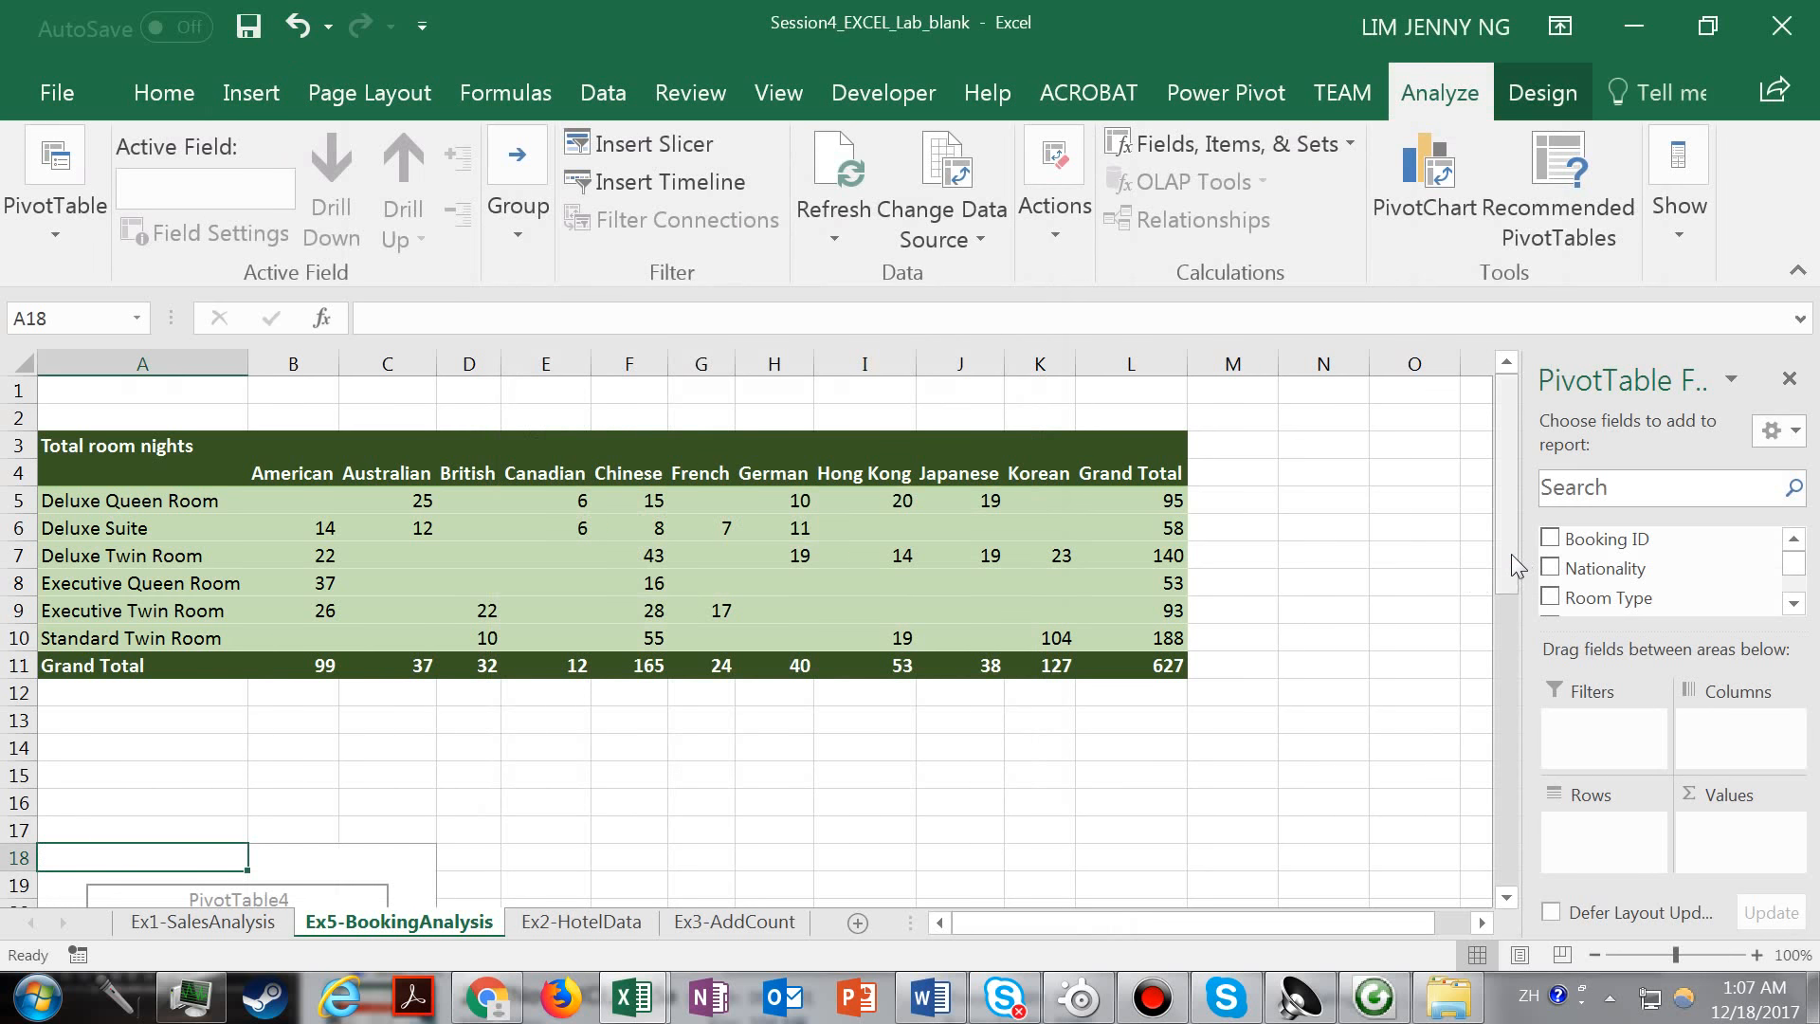
Place the Nationality field in the columns of the new PivotTable.
scroll(1516, 566, "down", 5)
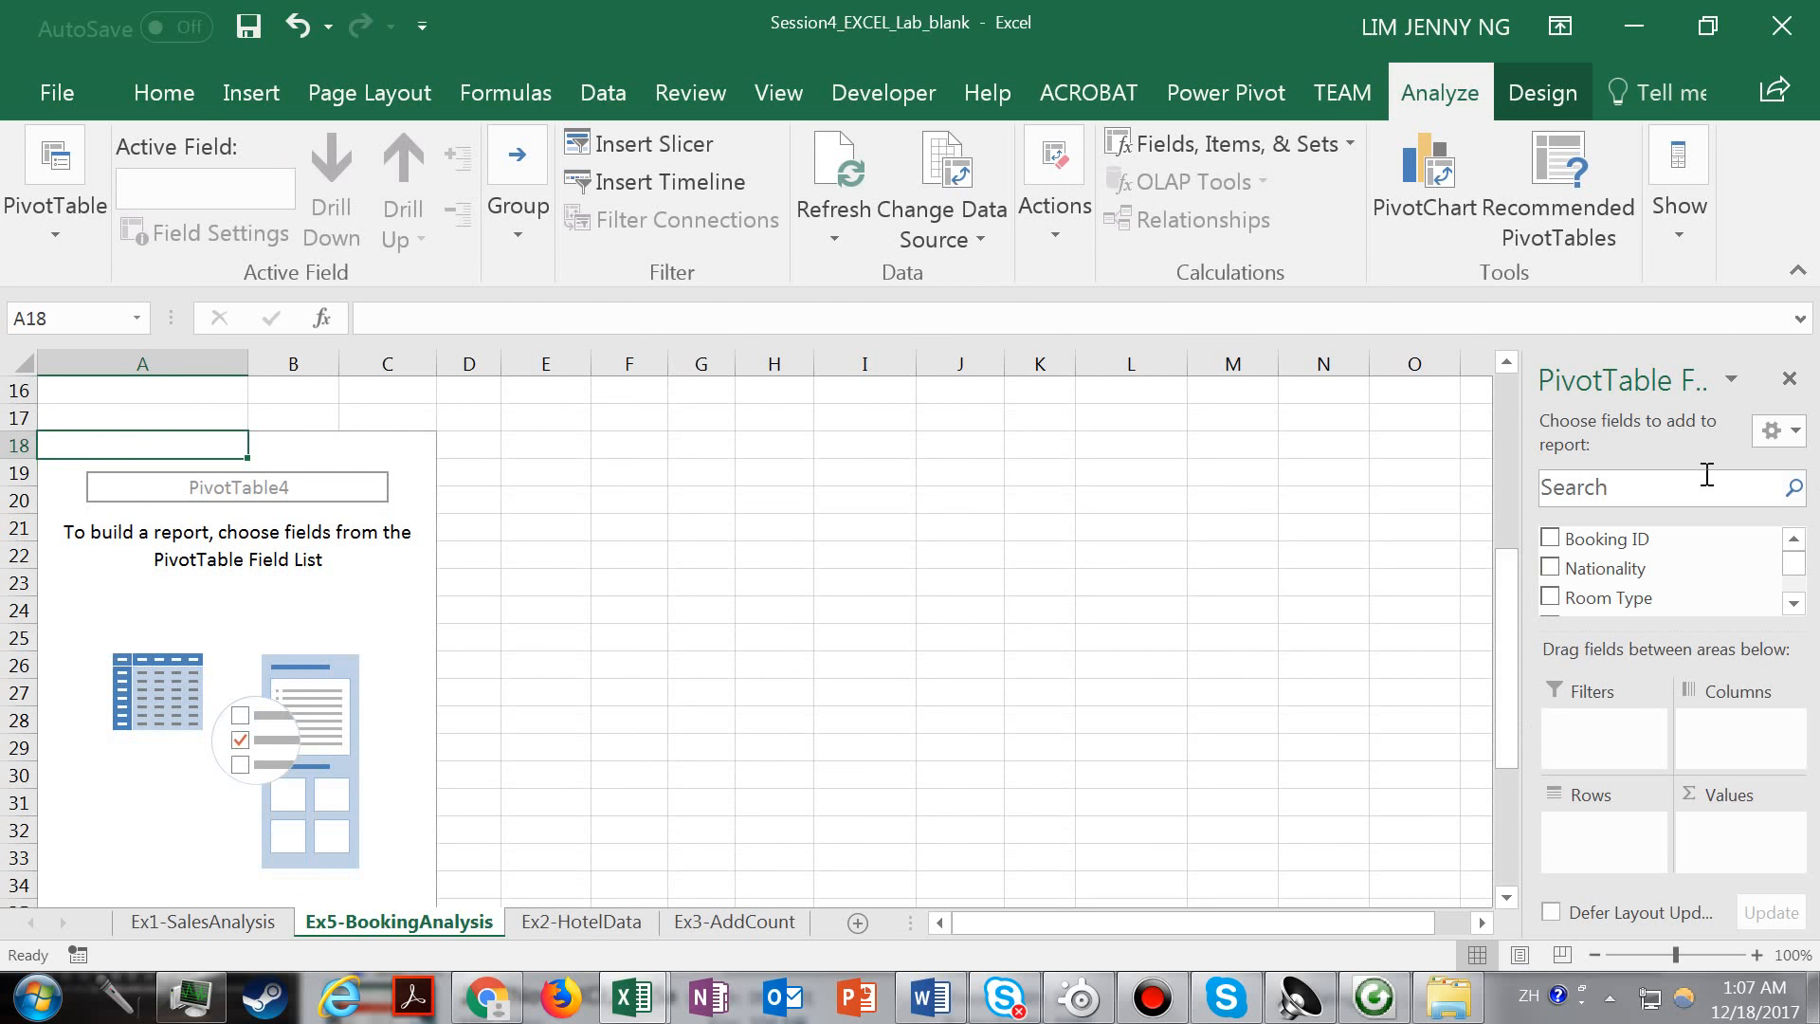
left_click(1793, 603)
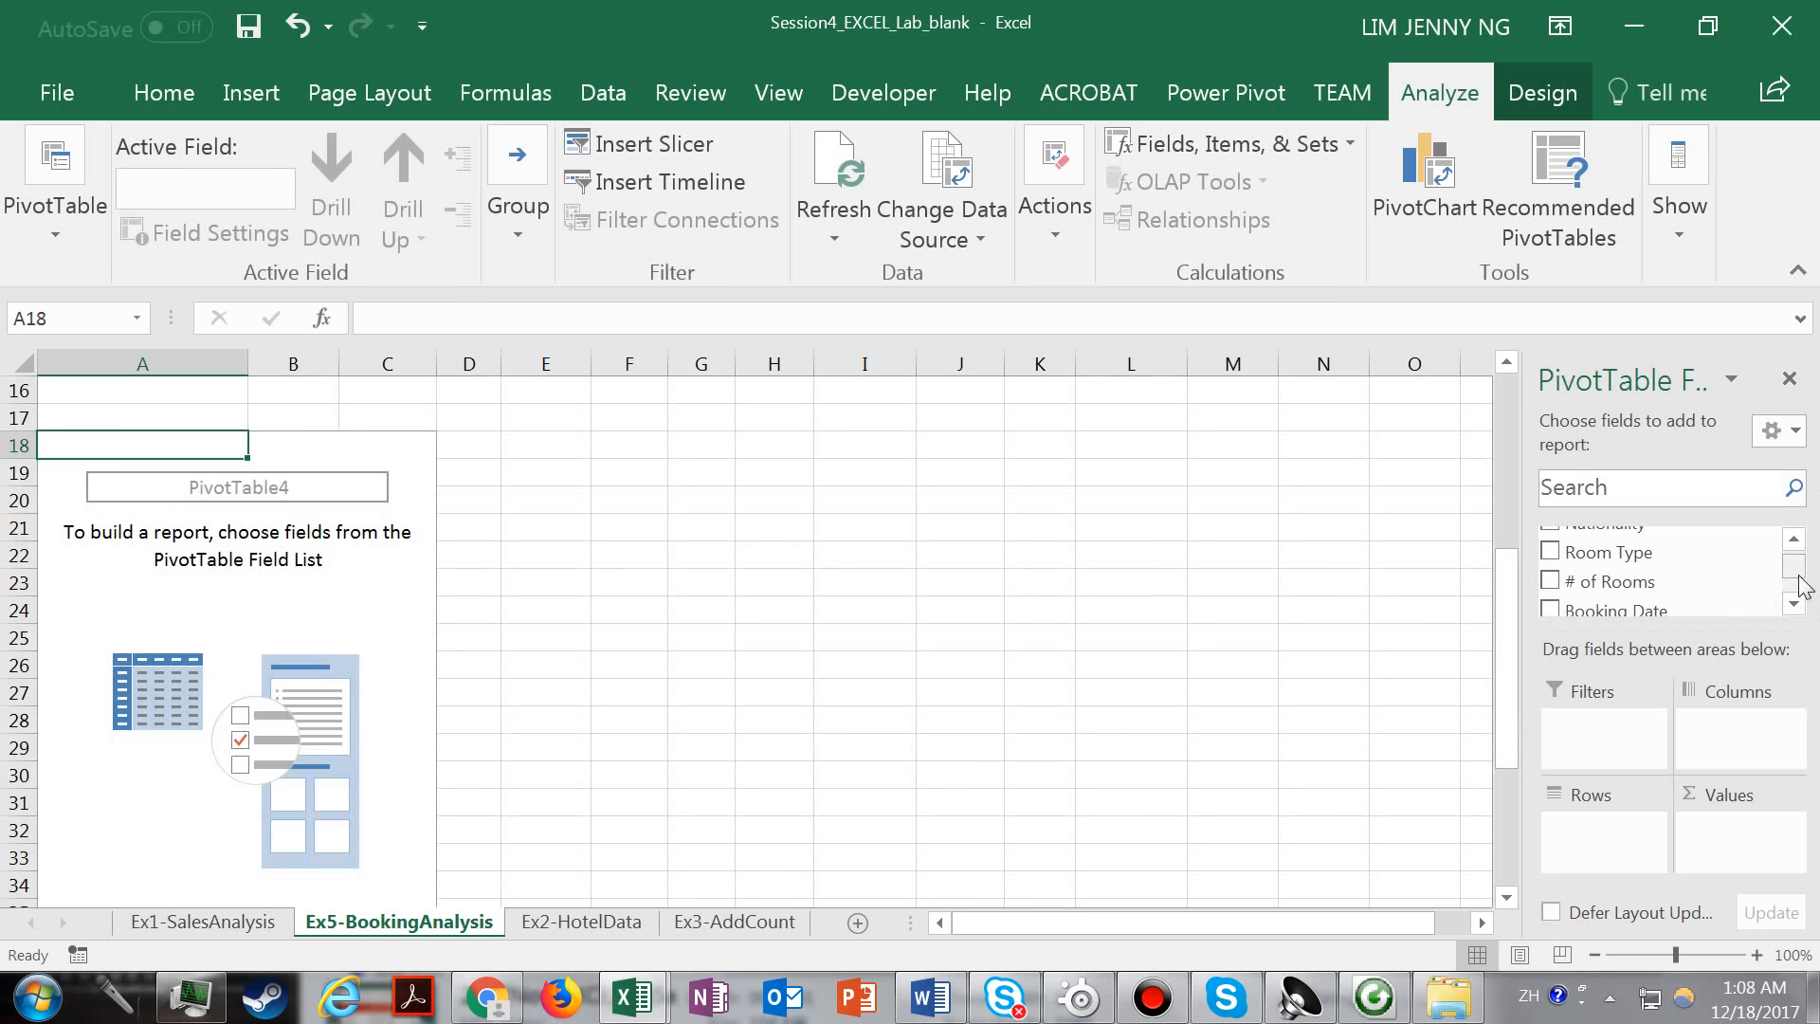
left_click_drag(1798, 574, 1798, 570)
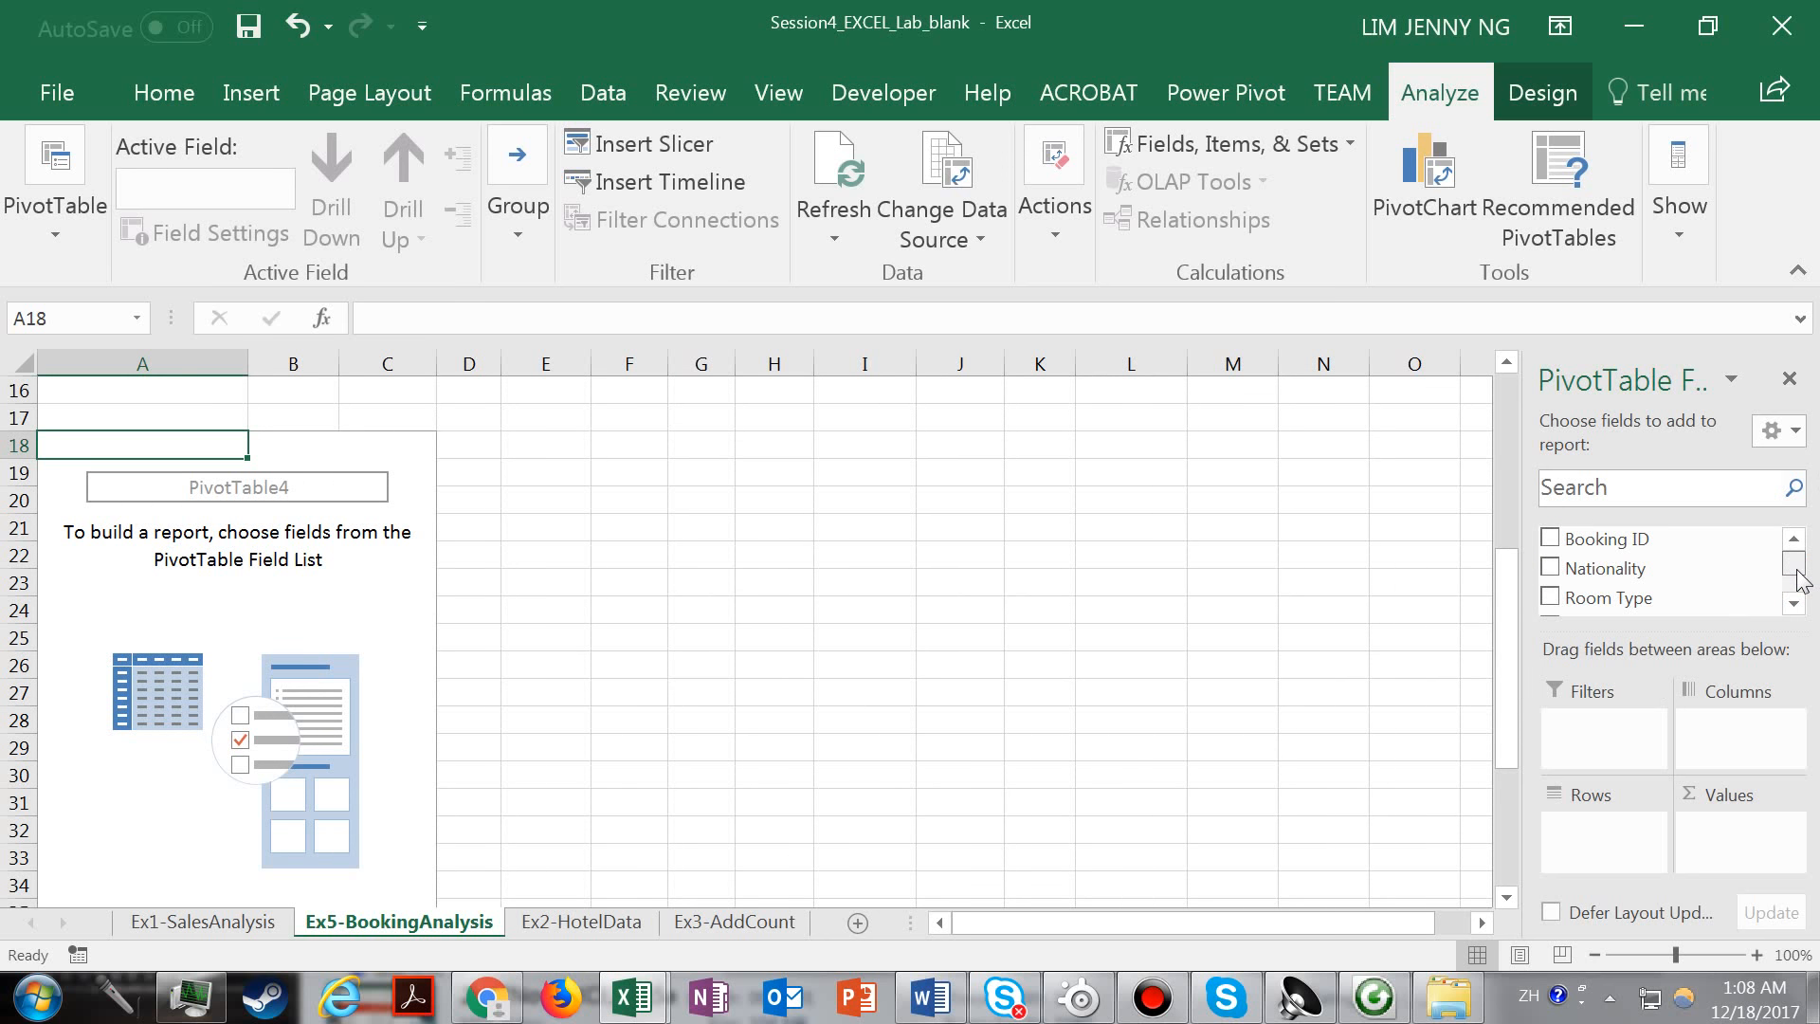
left_click(1566, 569)
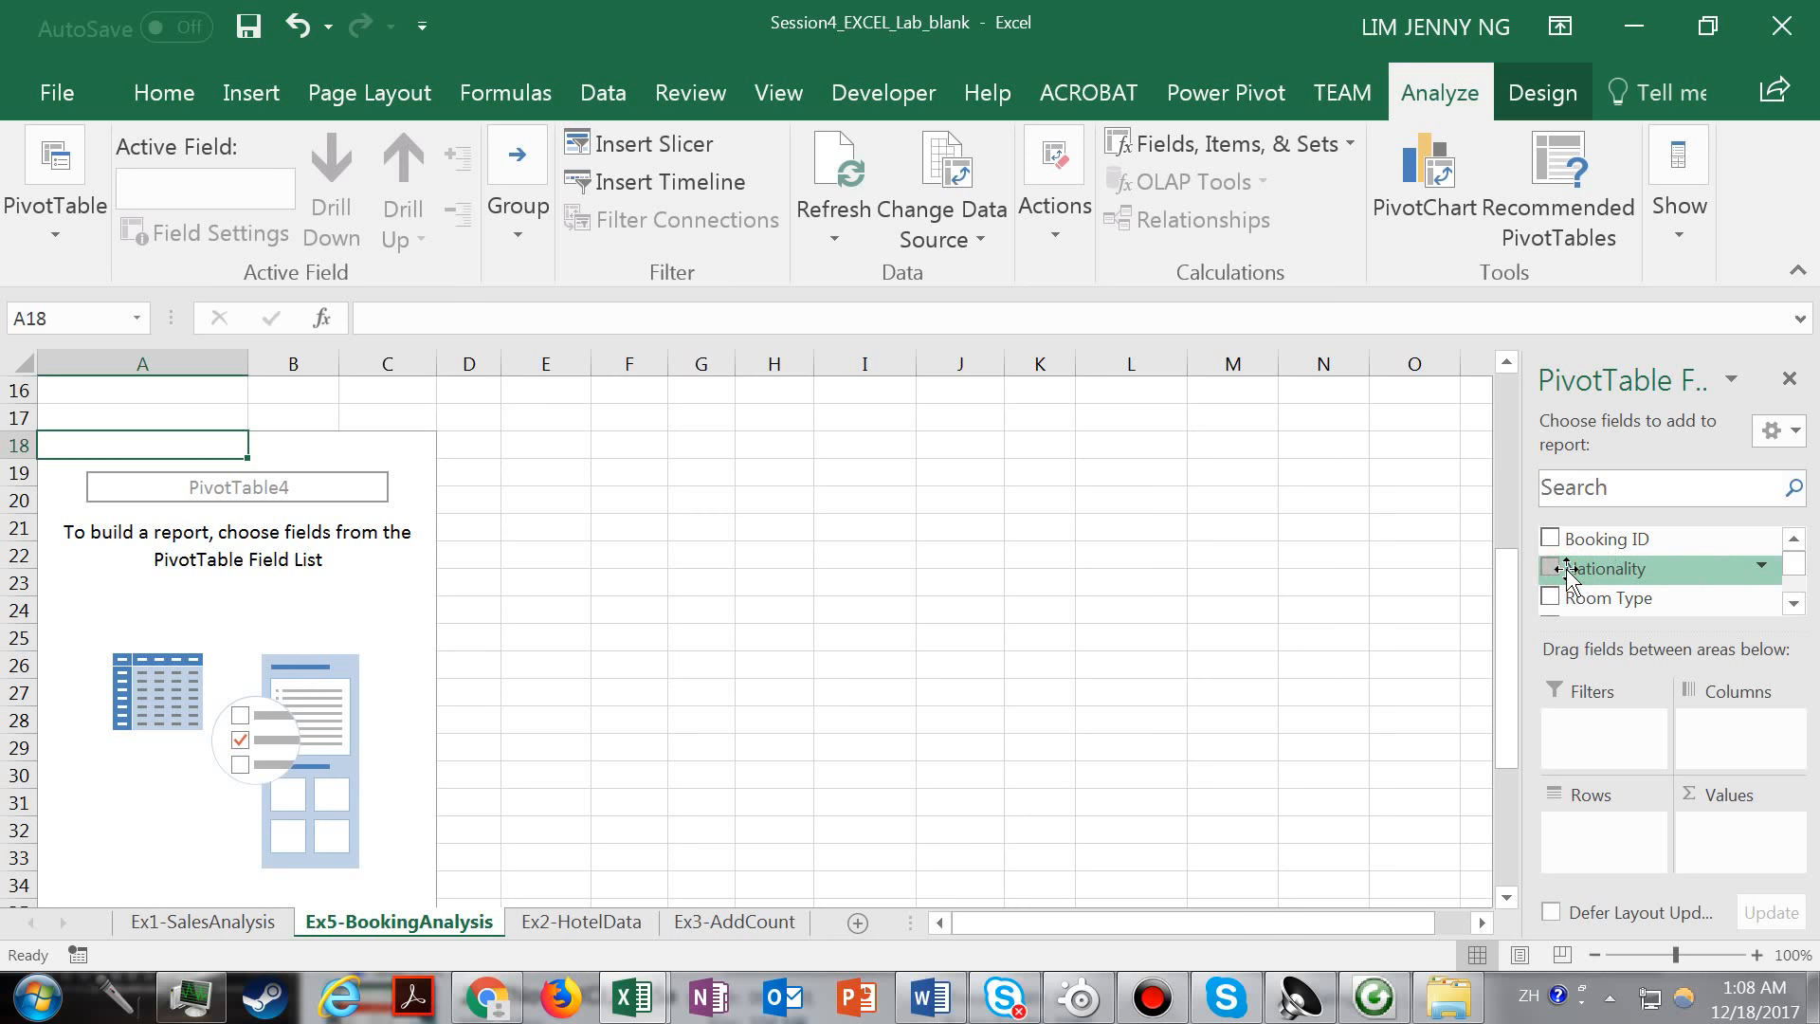
left_click_drag(1569, 574, 1713, 742)
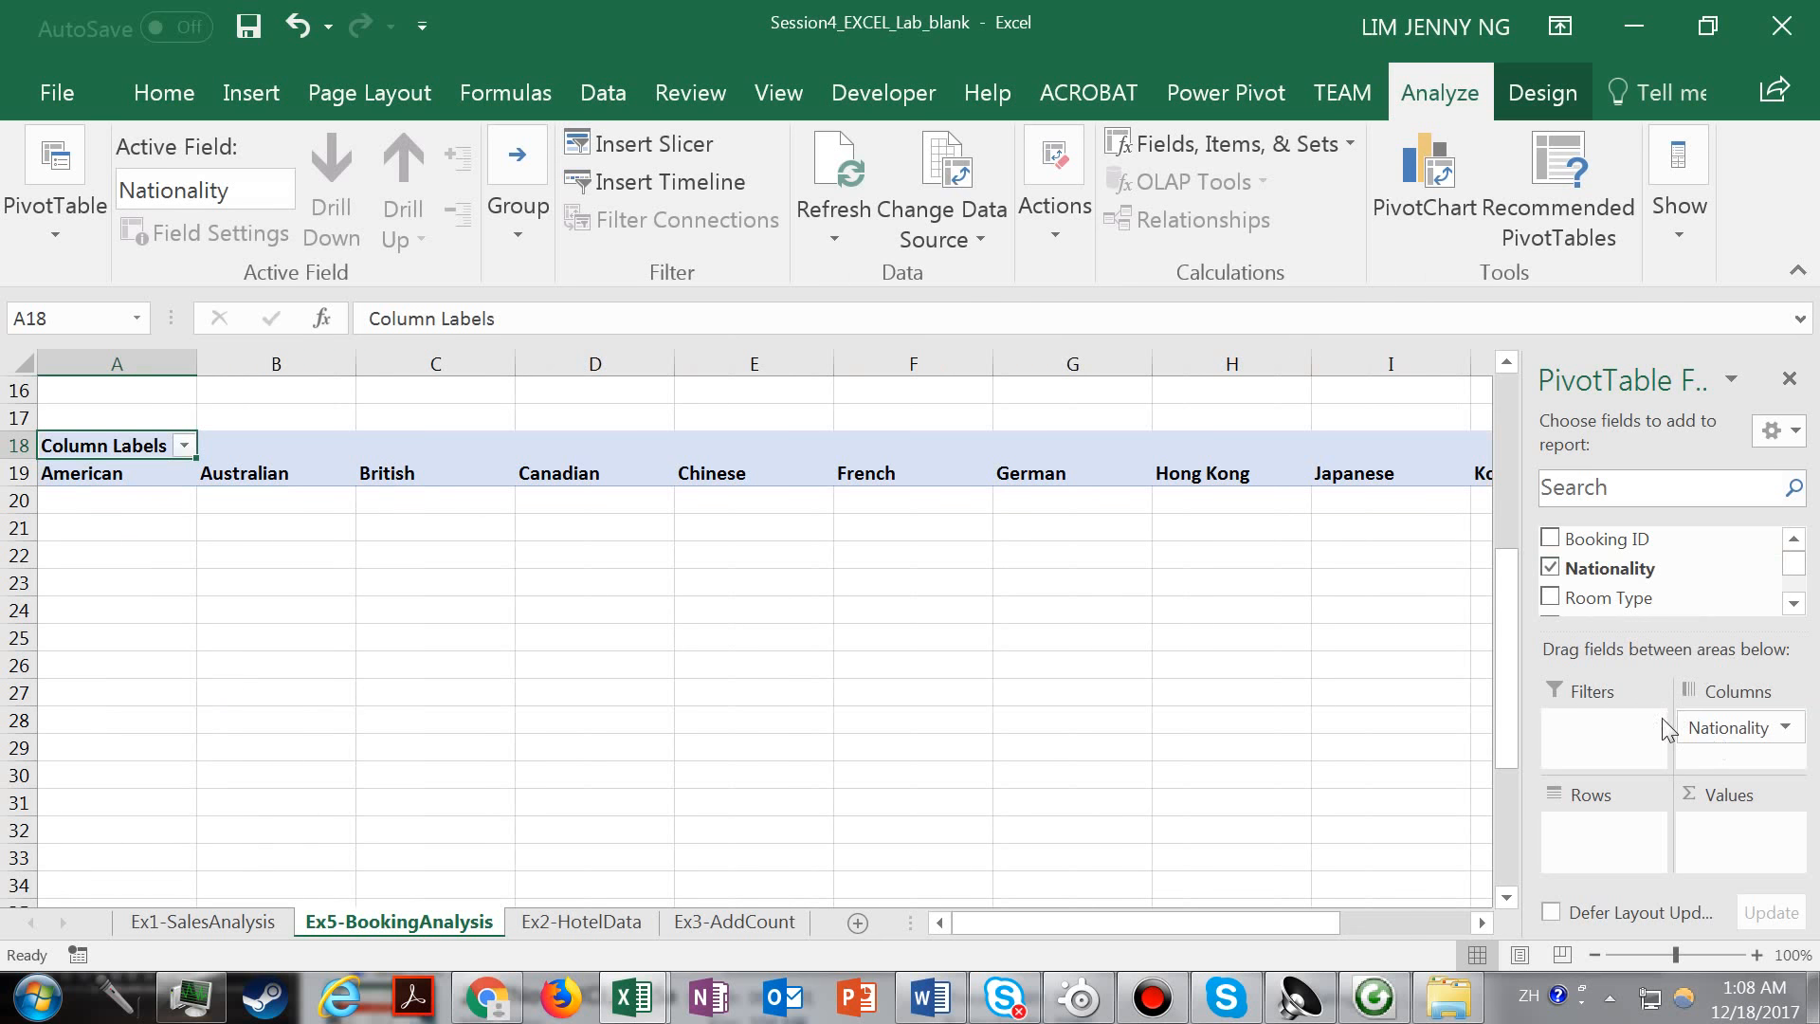
Find the Booking Pace field in the field list and place it in the PivotTable's rows.
mouse_move(1797, 569)
left_mouse_down()
mouse_move(1804, 591)
mouse_move(1799, 560)
left_mouse_up()
left_click(1785, 599)
left_click(1786, 599)
left_click(1791, 603)
left_click(1792, 602)
left_click(1792, 542)
left_click(1793, 542)
left_click(1792, 542)
left_click(1792, 543)
left_click(1793, 603)
left_click(1794, 602)
left_click(1793, 603)
left_click(1793, 603)
left_click(1795, 603)
left_click(1794, 603)
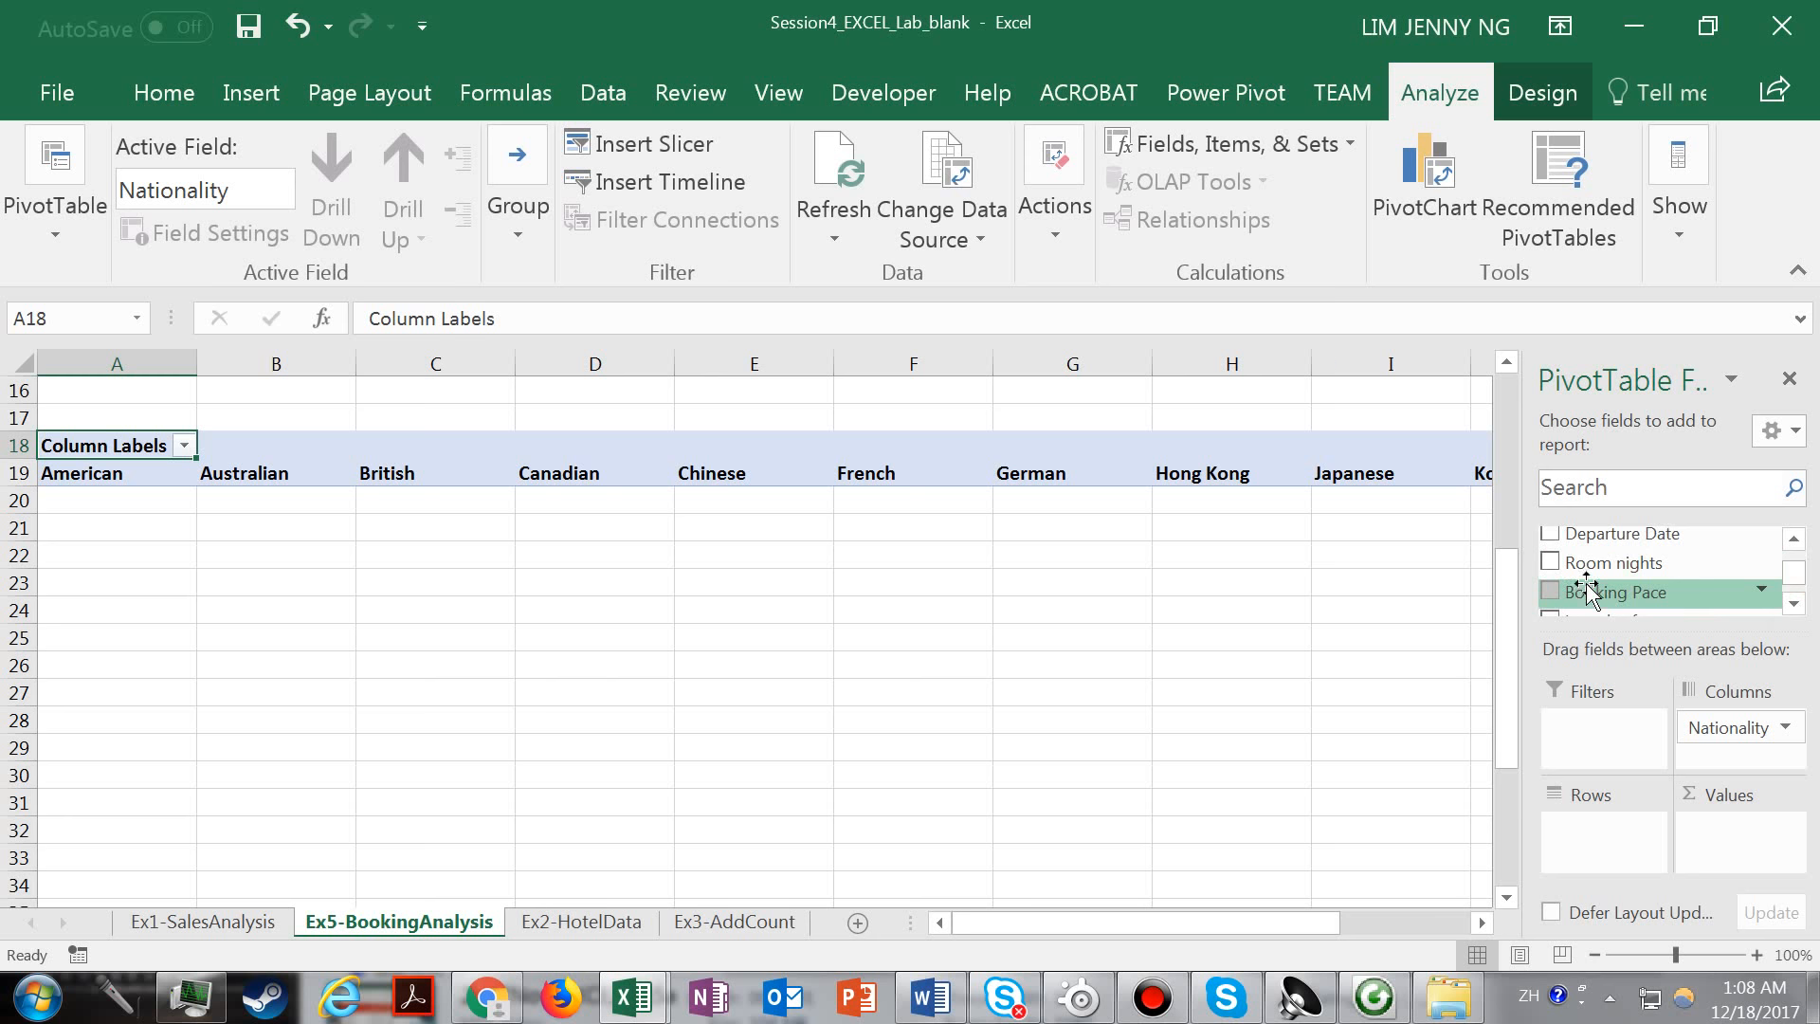
left_click_drag(1587, 592, 1593, 838)
Look through the individual booking pace values listed in the PivotTable's row labels.
left_click(73, 500)
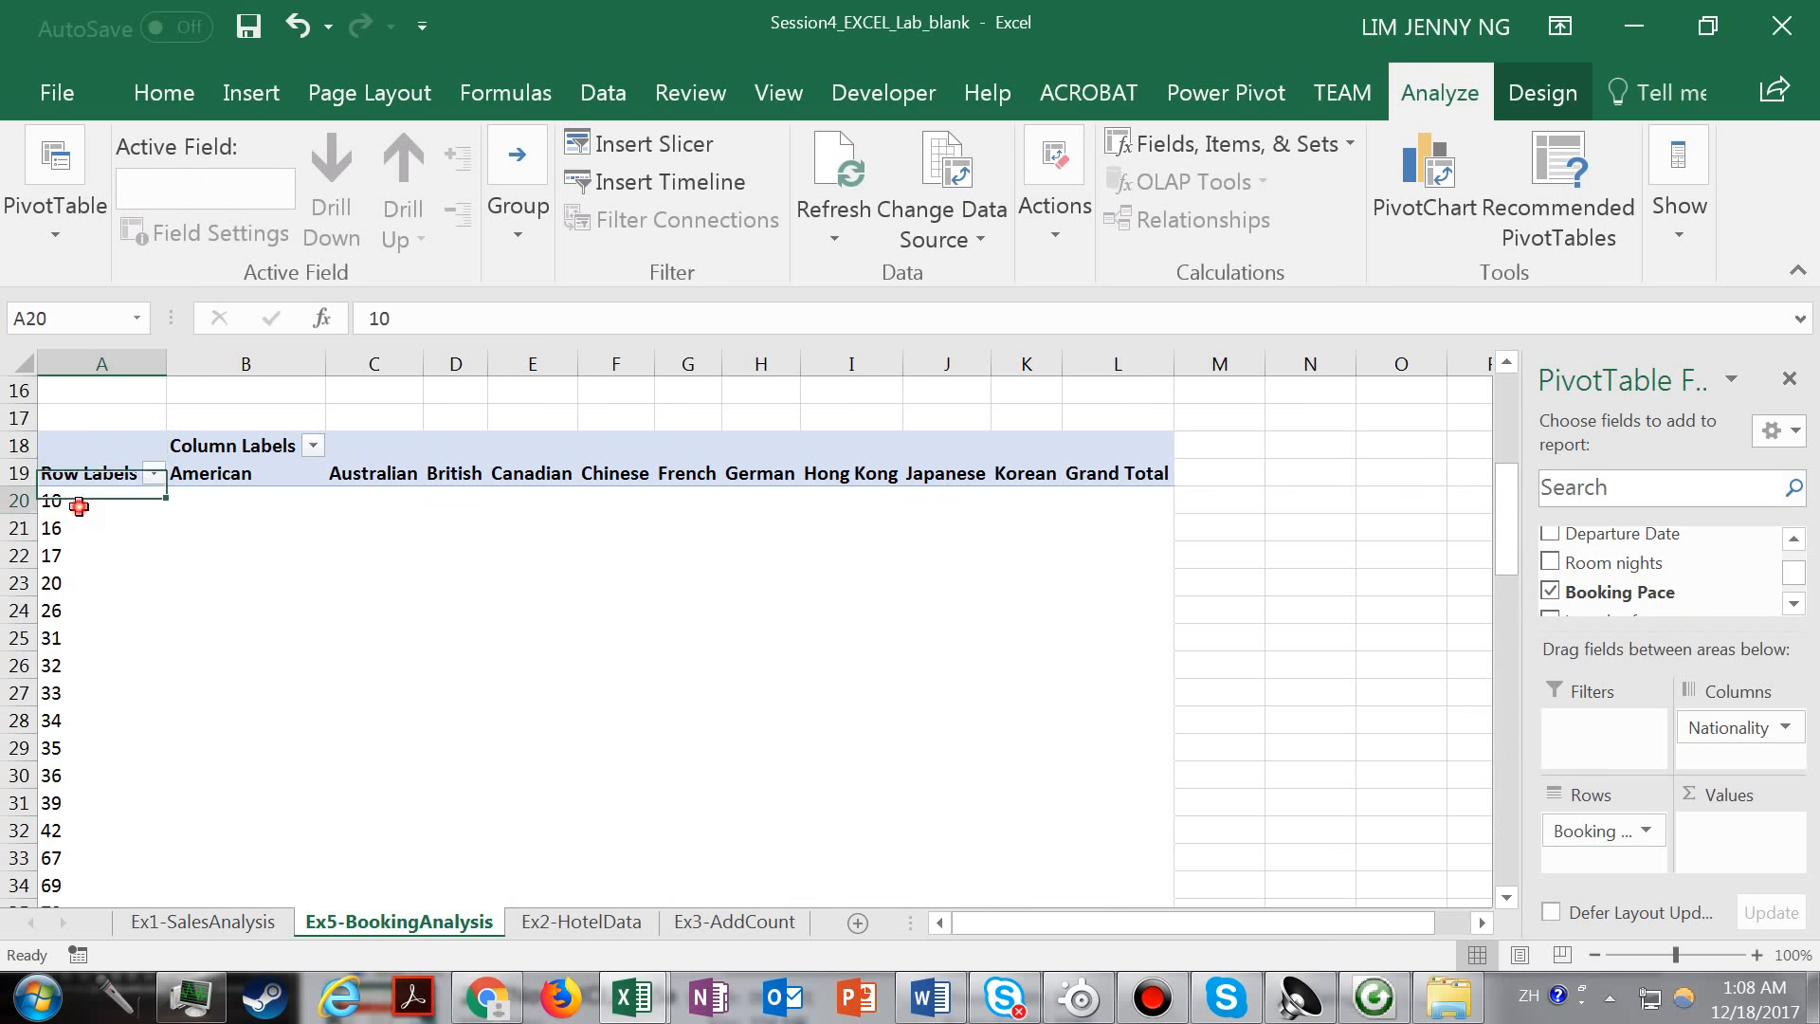
left_click(73, 582)
left_click(73, 665)
left_click(66, 592)
left_click(71, 538)
left_click(76, 666)
left_click(1506, 558)
left_click_drag(1512, 640, 1604, 576)
left_click(113, 454)
left_click(93, 451)
left_click(82, 504)
left_click(111, 648)
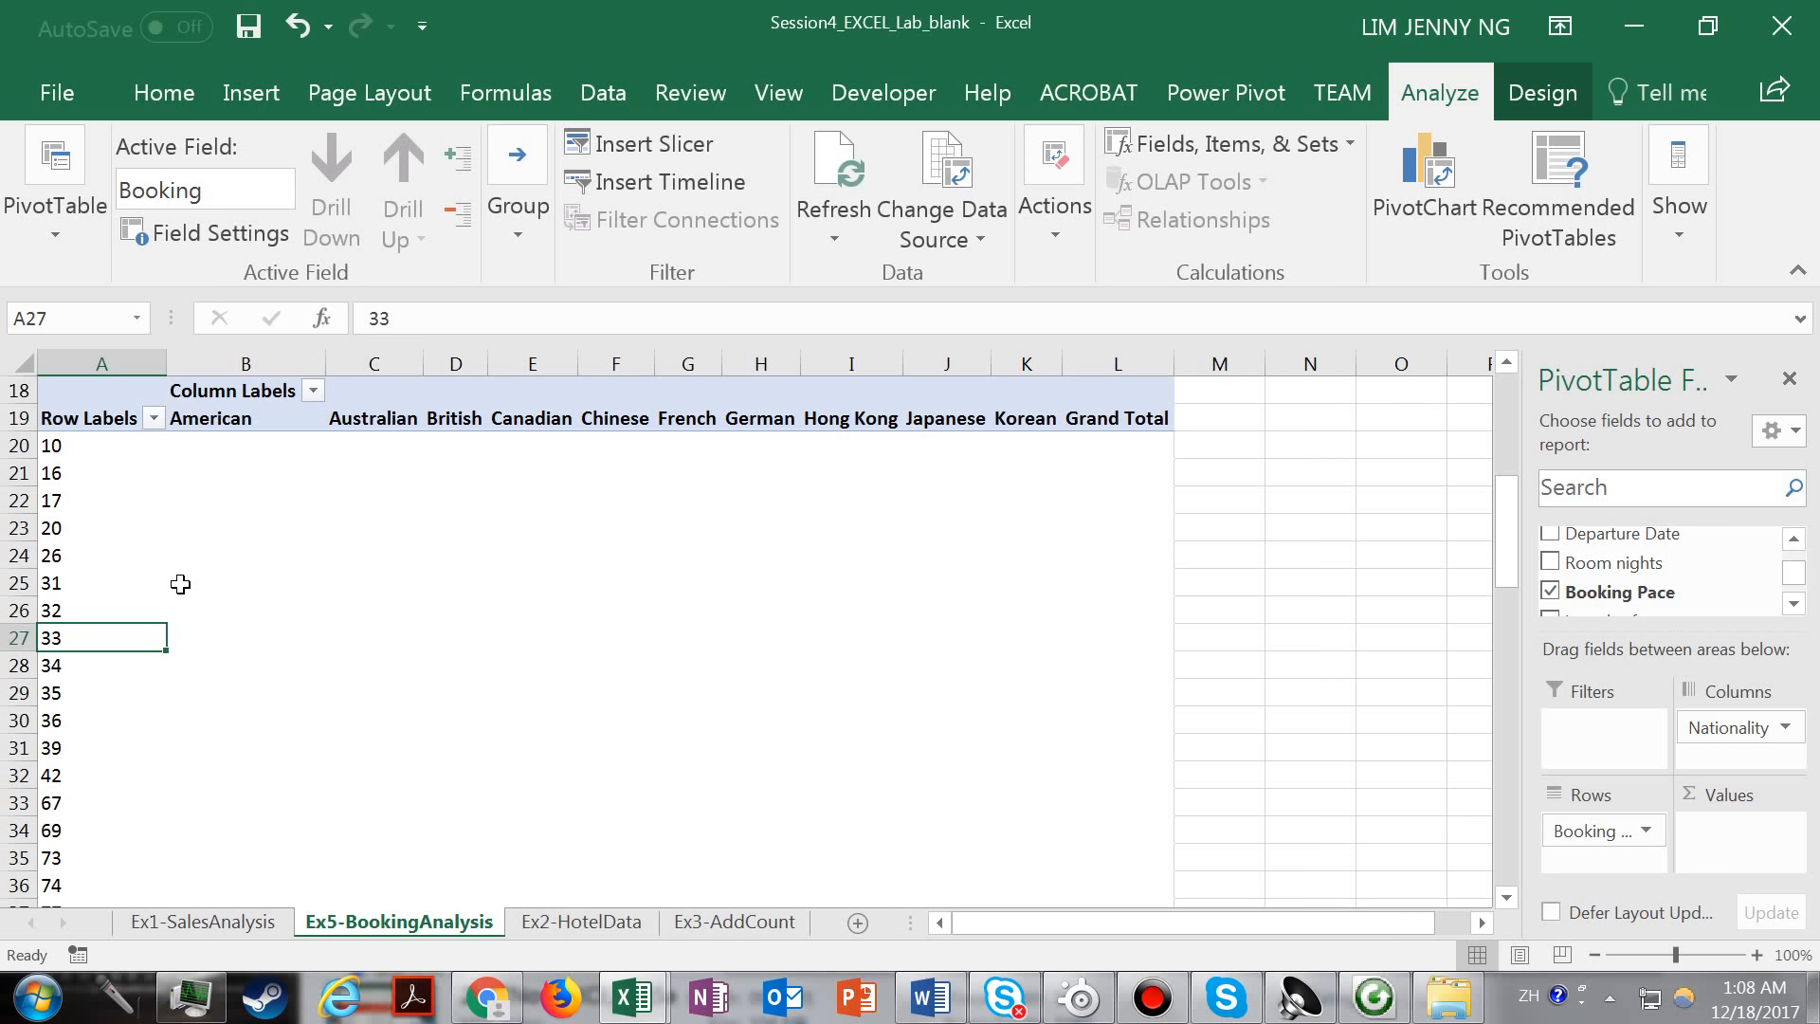
Group the Booking Pace row labels starting at 0, ending at 200, in intervals of 50.
left_click(52, 497)
right_click(95, 502)
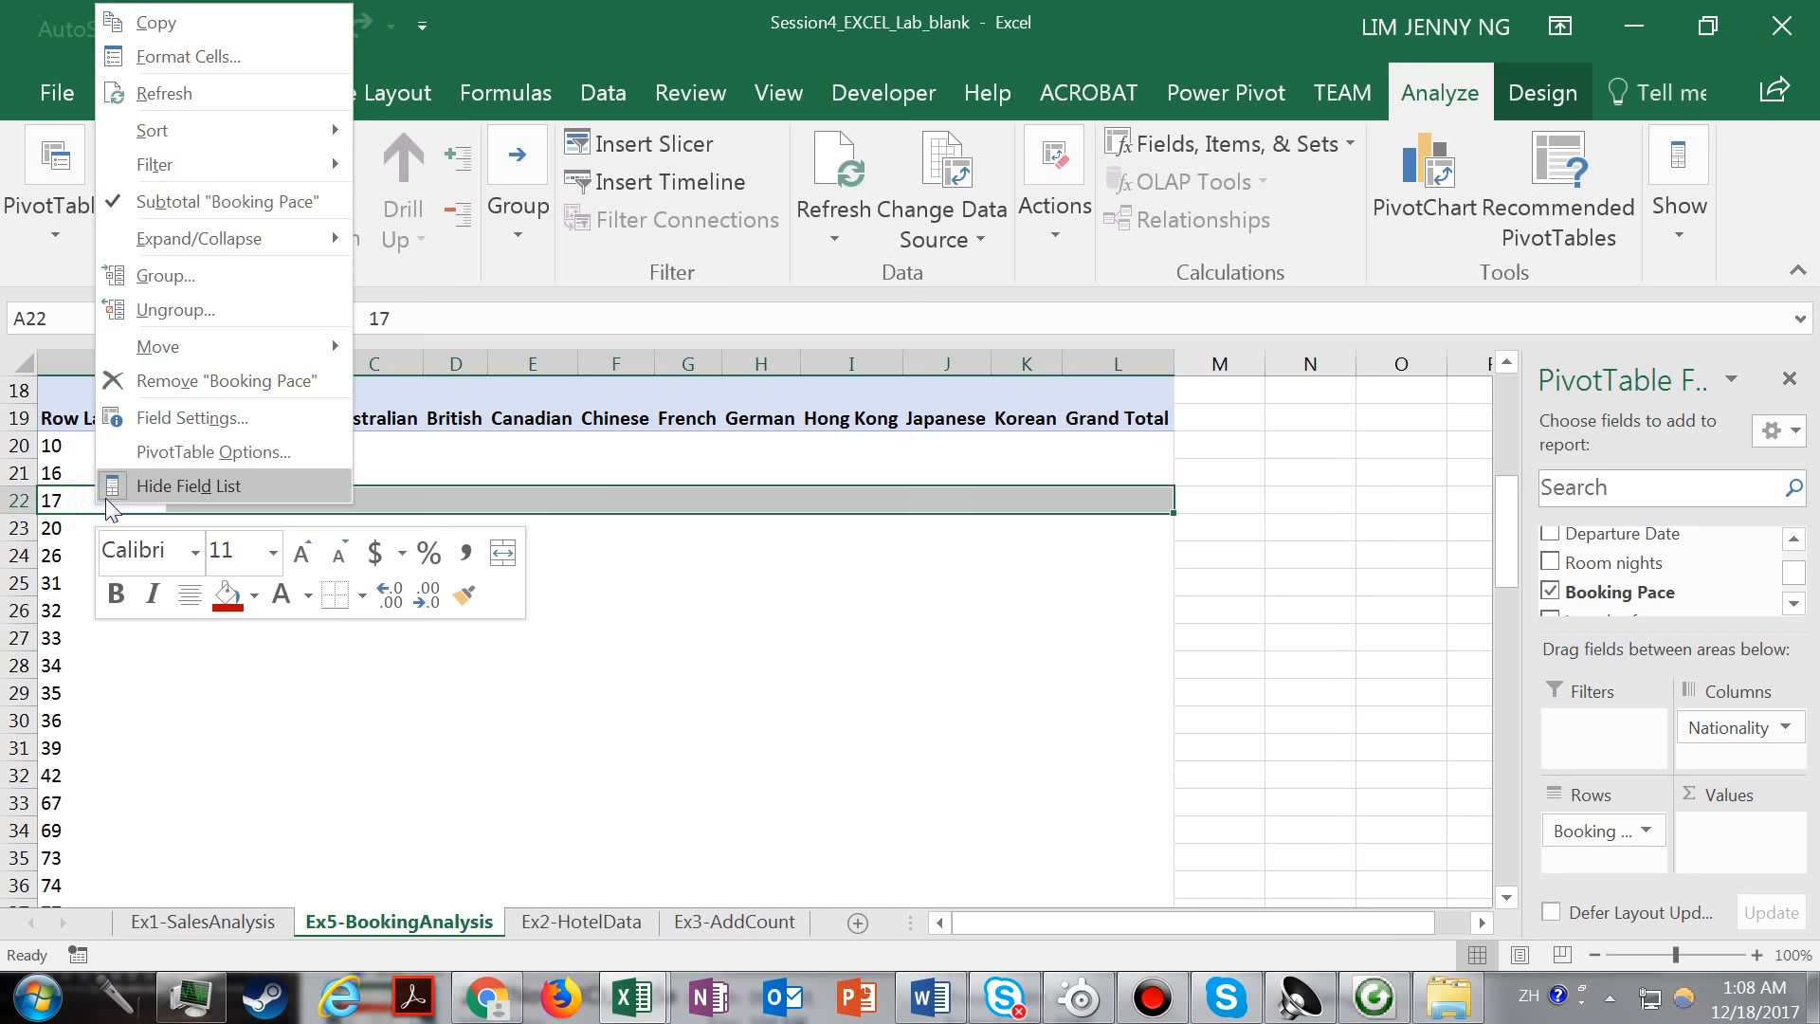
left_click(229, 273)
left_click_drag(332, 241, 328, 455)
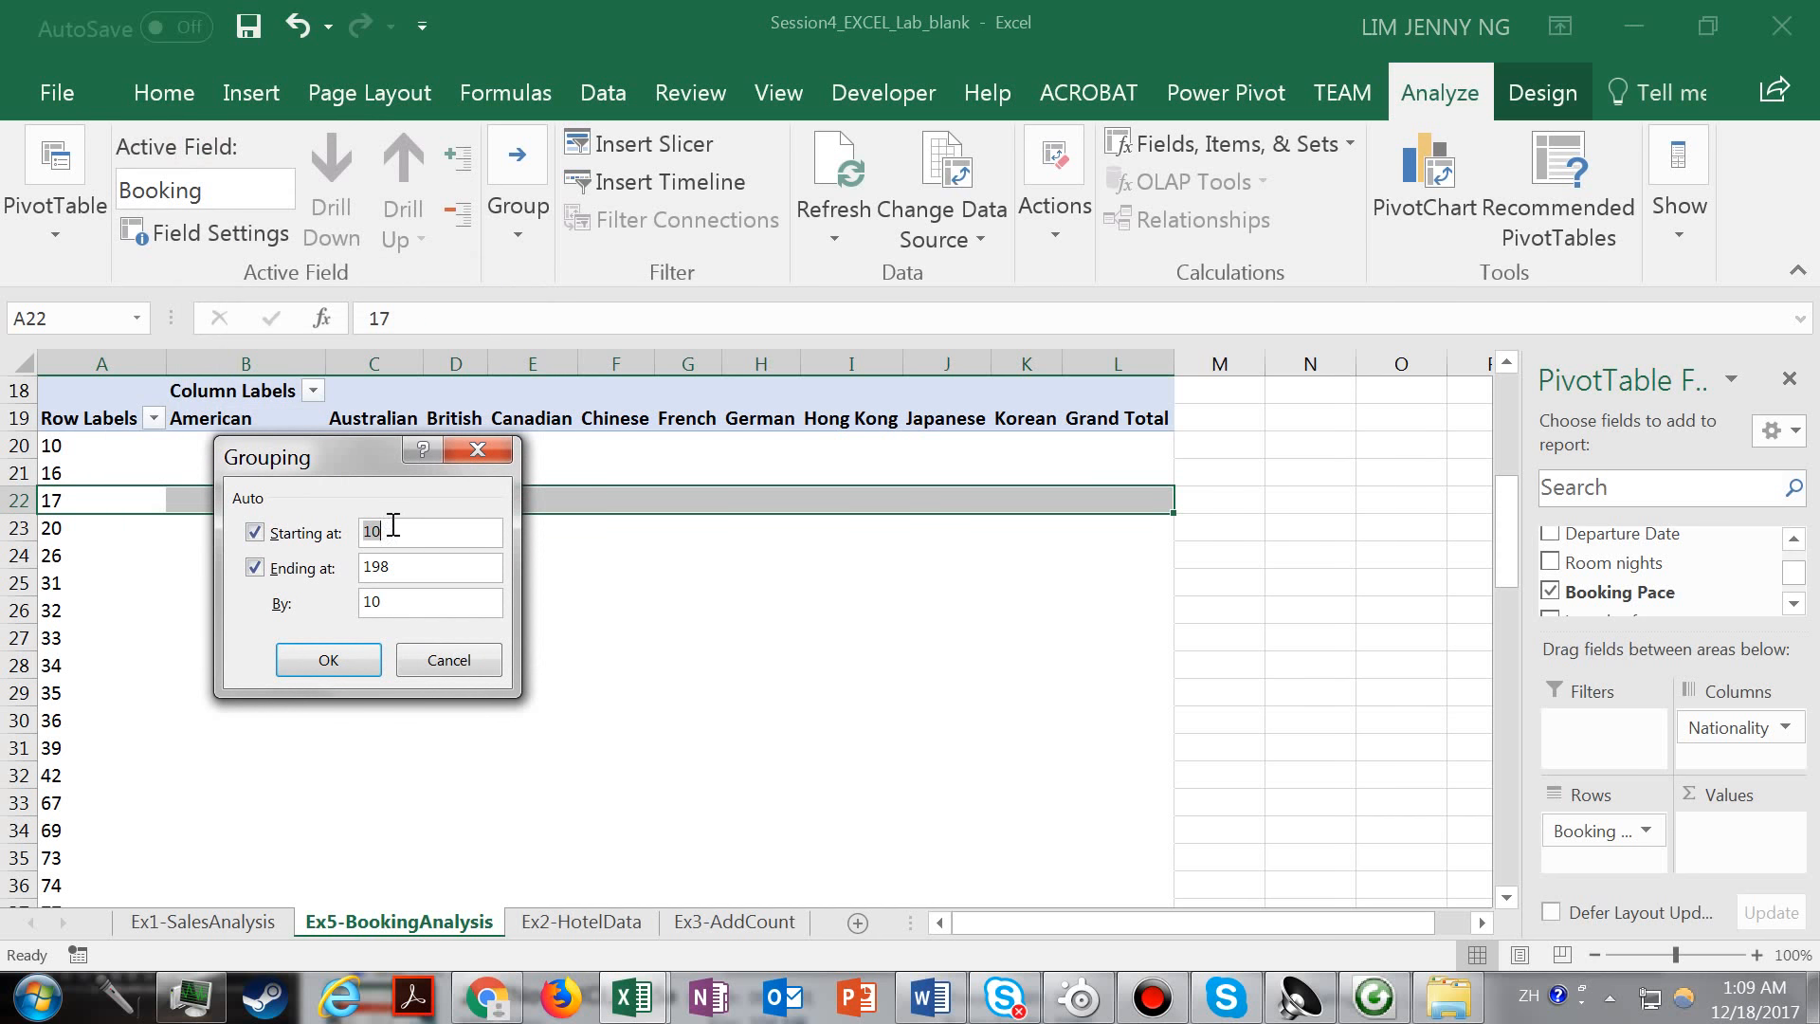
left_click_drag(417, 533, 315, 531)
left_click_drag(417, 566, 327, 566)
key("Right")
left_click(371, 600)
left_click(328, 660)
Examine the grouped booking pace ranges in the row labels.
left_click(153, 458)
left_click(144, 487)
left_click(140, 449)
left_click(141, 473)
left_click(142, 505)
left_click(142, 531)
left_click(154, 451)
left_click(158, 475)
left_click(152, 500)
Widen column B to show more of the PivotTable's Column Labels header.
left_click_drag(1506, 536, 1507, 522)
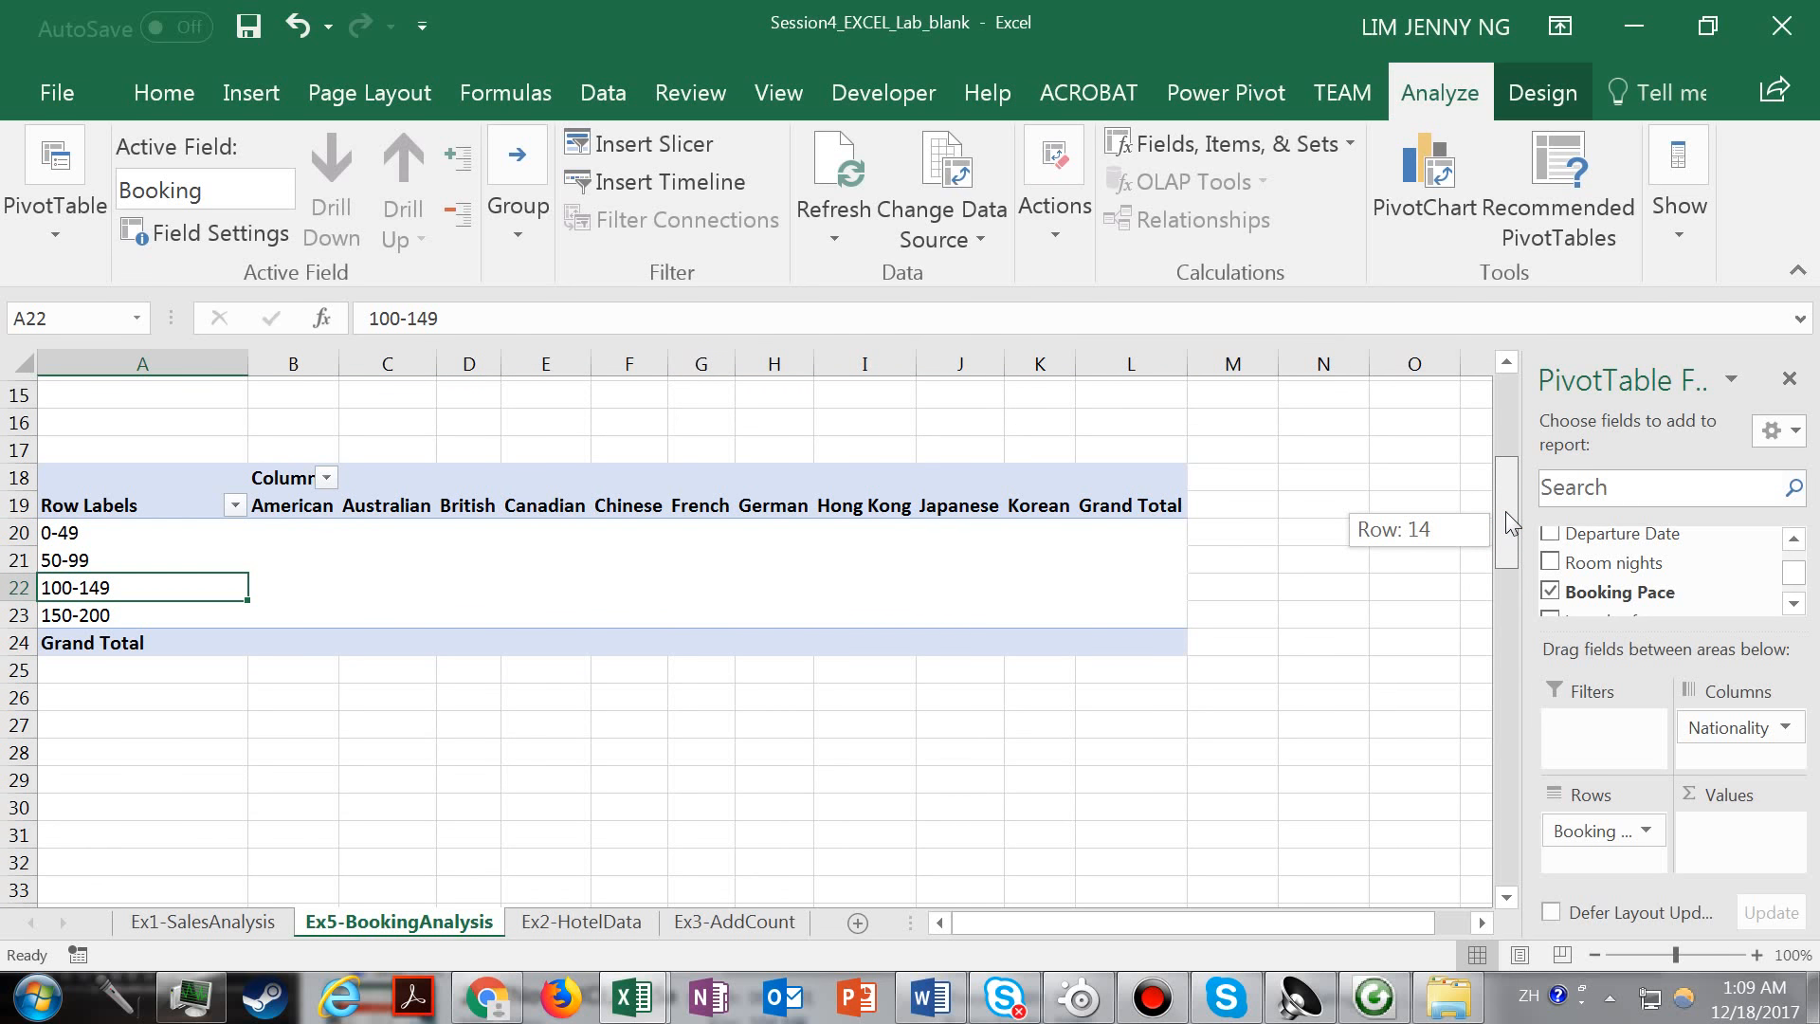
left_click_drag(1505, 510, 1506, 504)
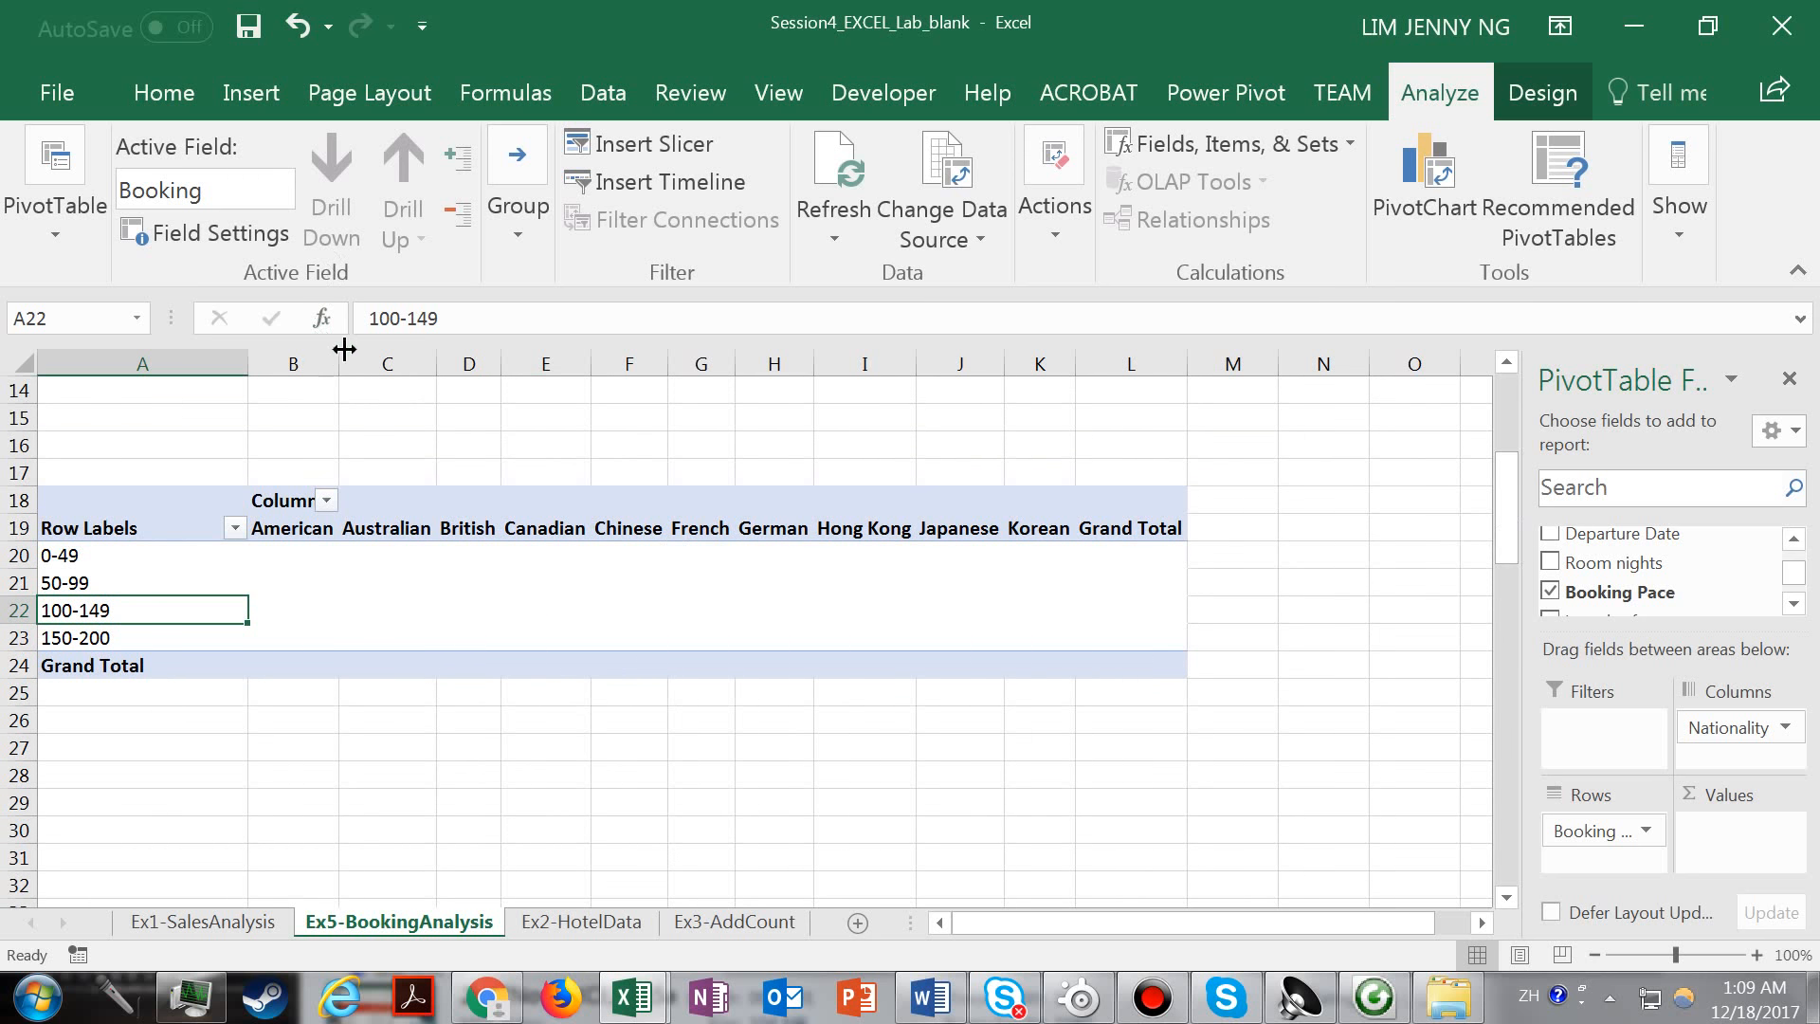
left_click_drag(338, 365, 376, 370)
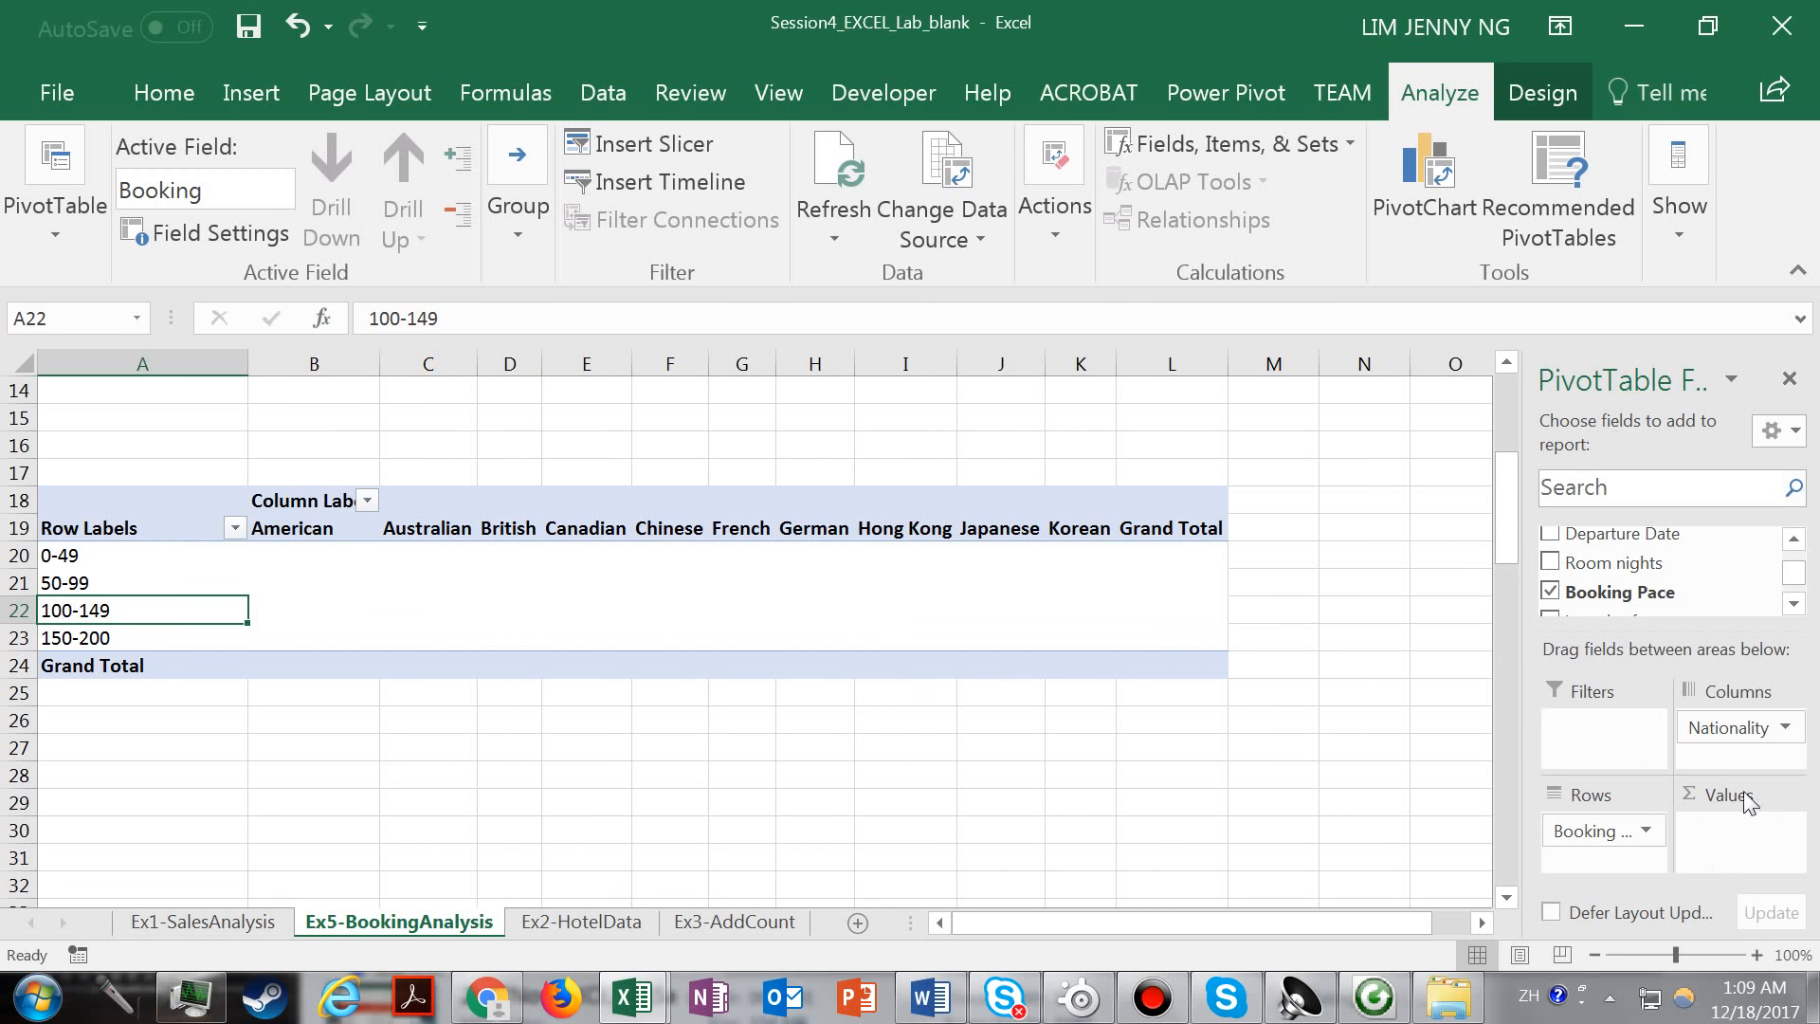
Add the Booking ID field to the PivotTable's values and summarize it by Count.
left_click_drag(1799, 578, 1799, 565)
left_click_drag(1602, 542, 1753, 841)
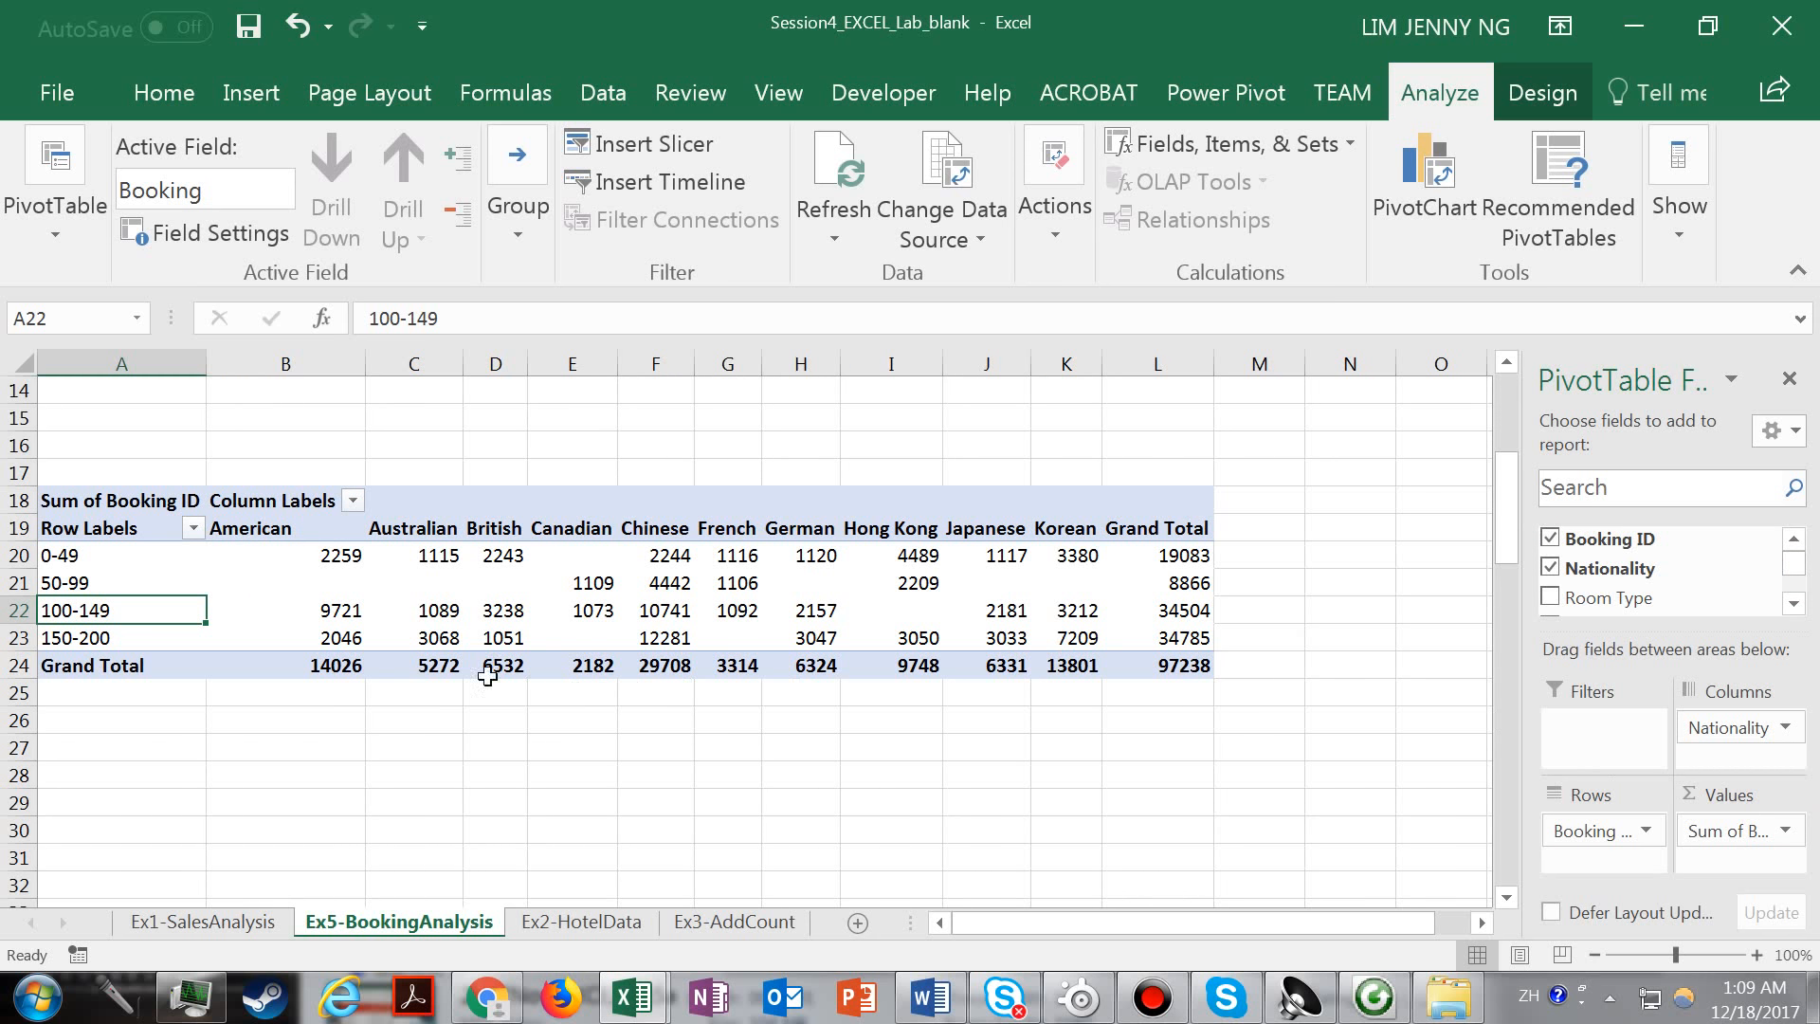
left_click(599, 583)
right_click(597, 584)
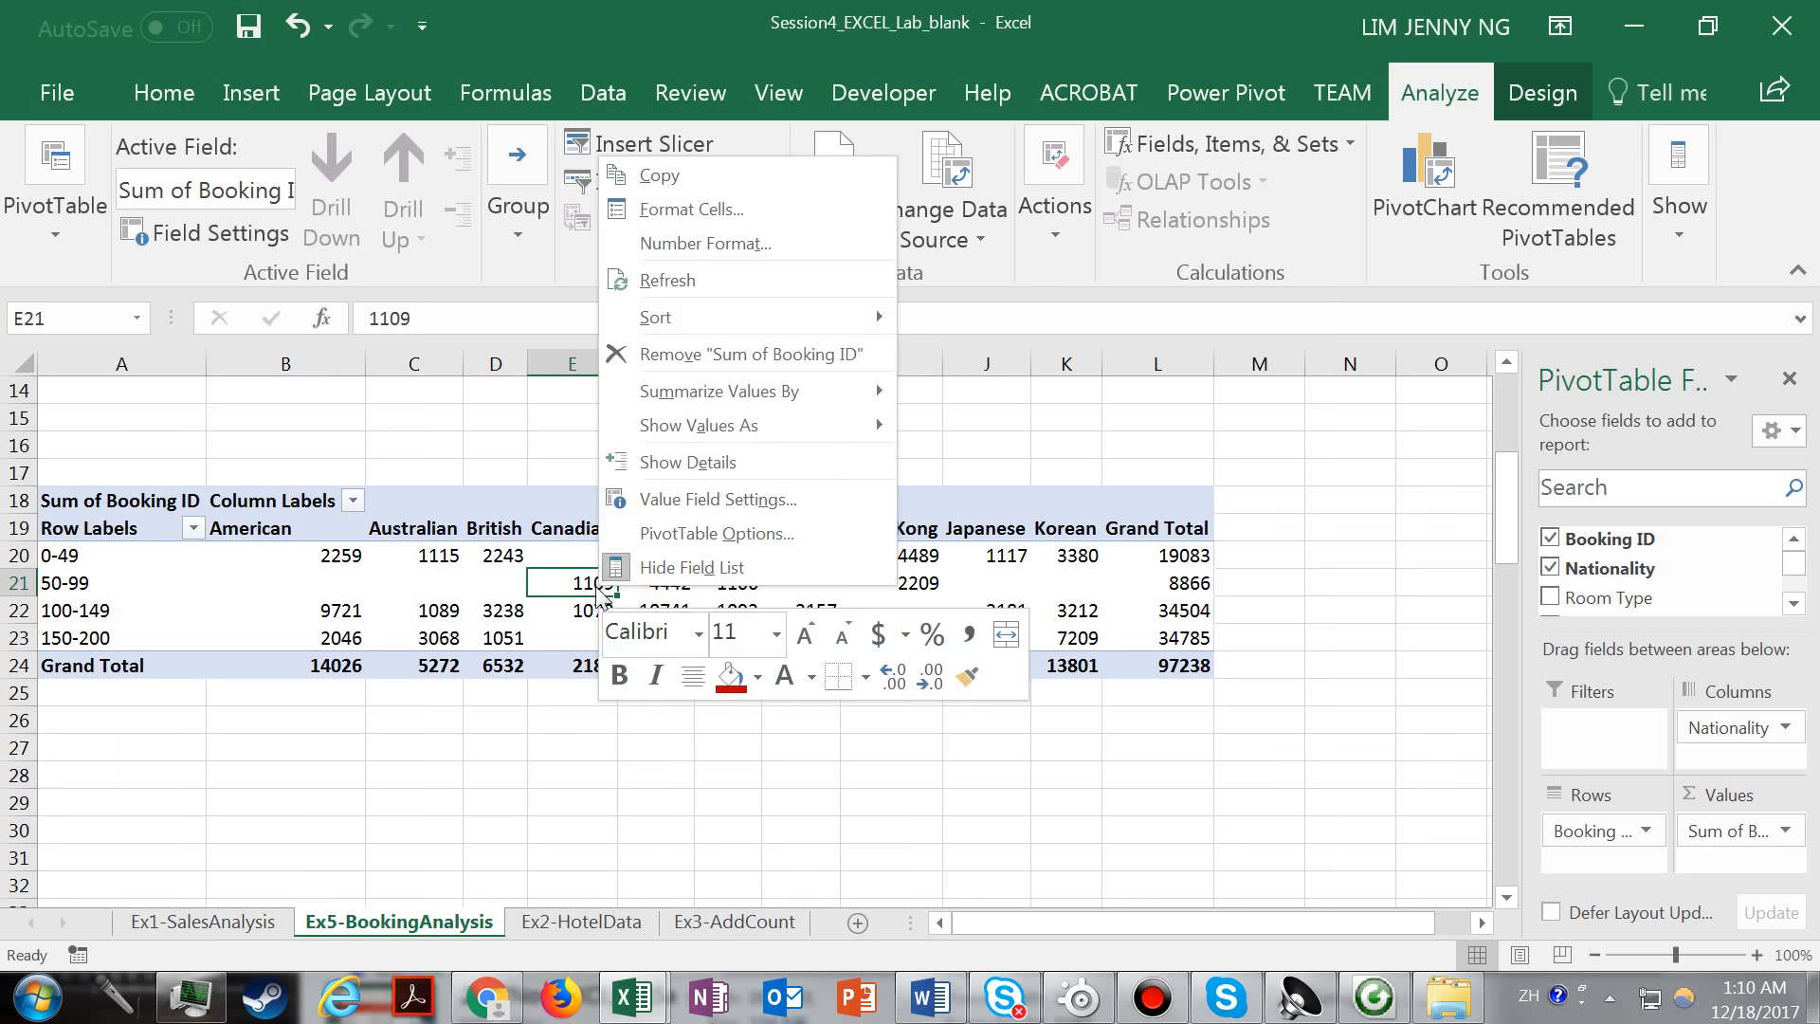
mouse_move(793, 400)
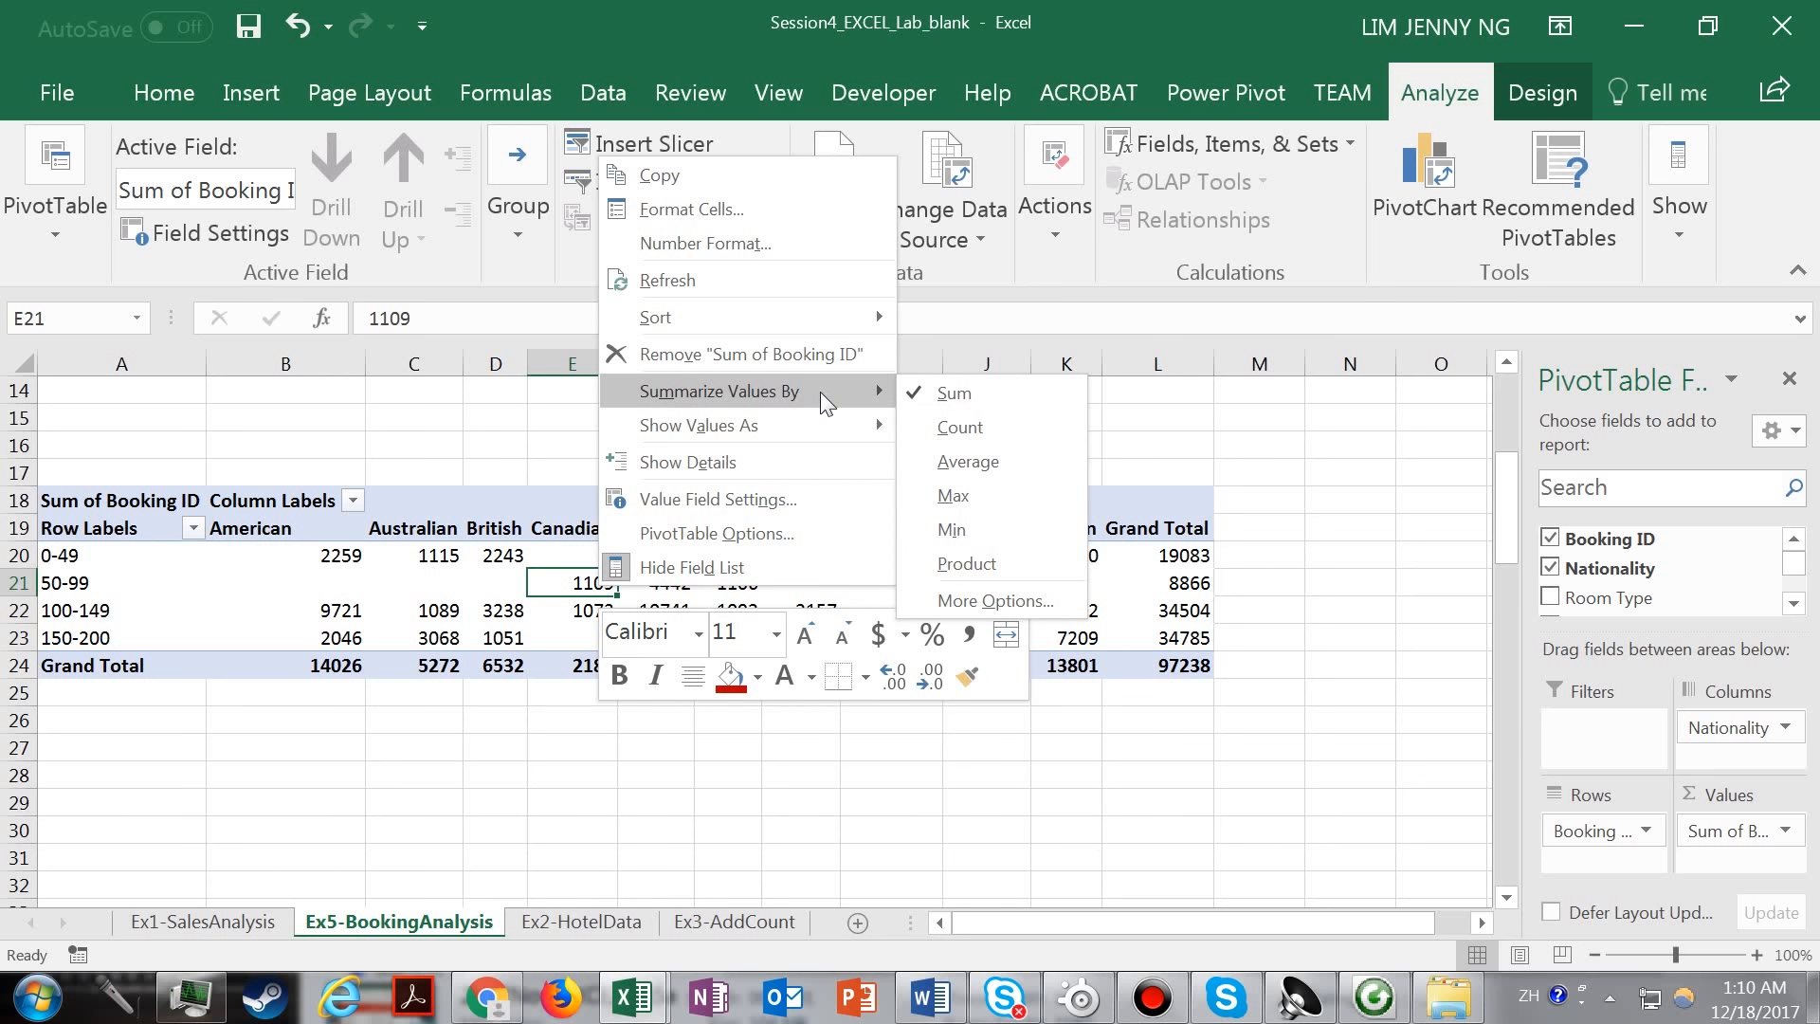
left_click(957, 427)
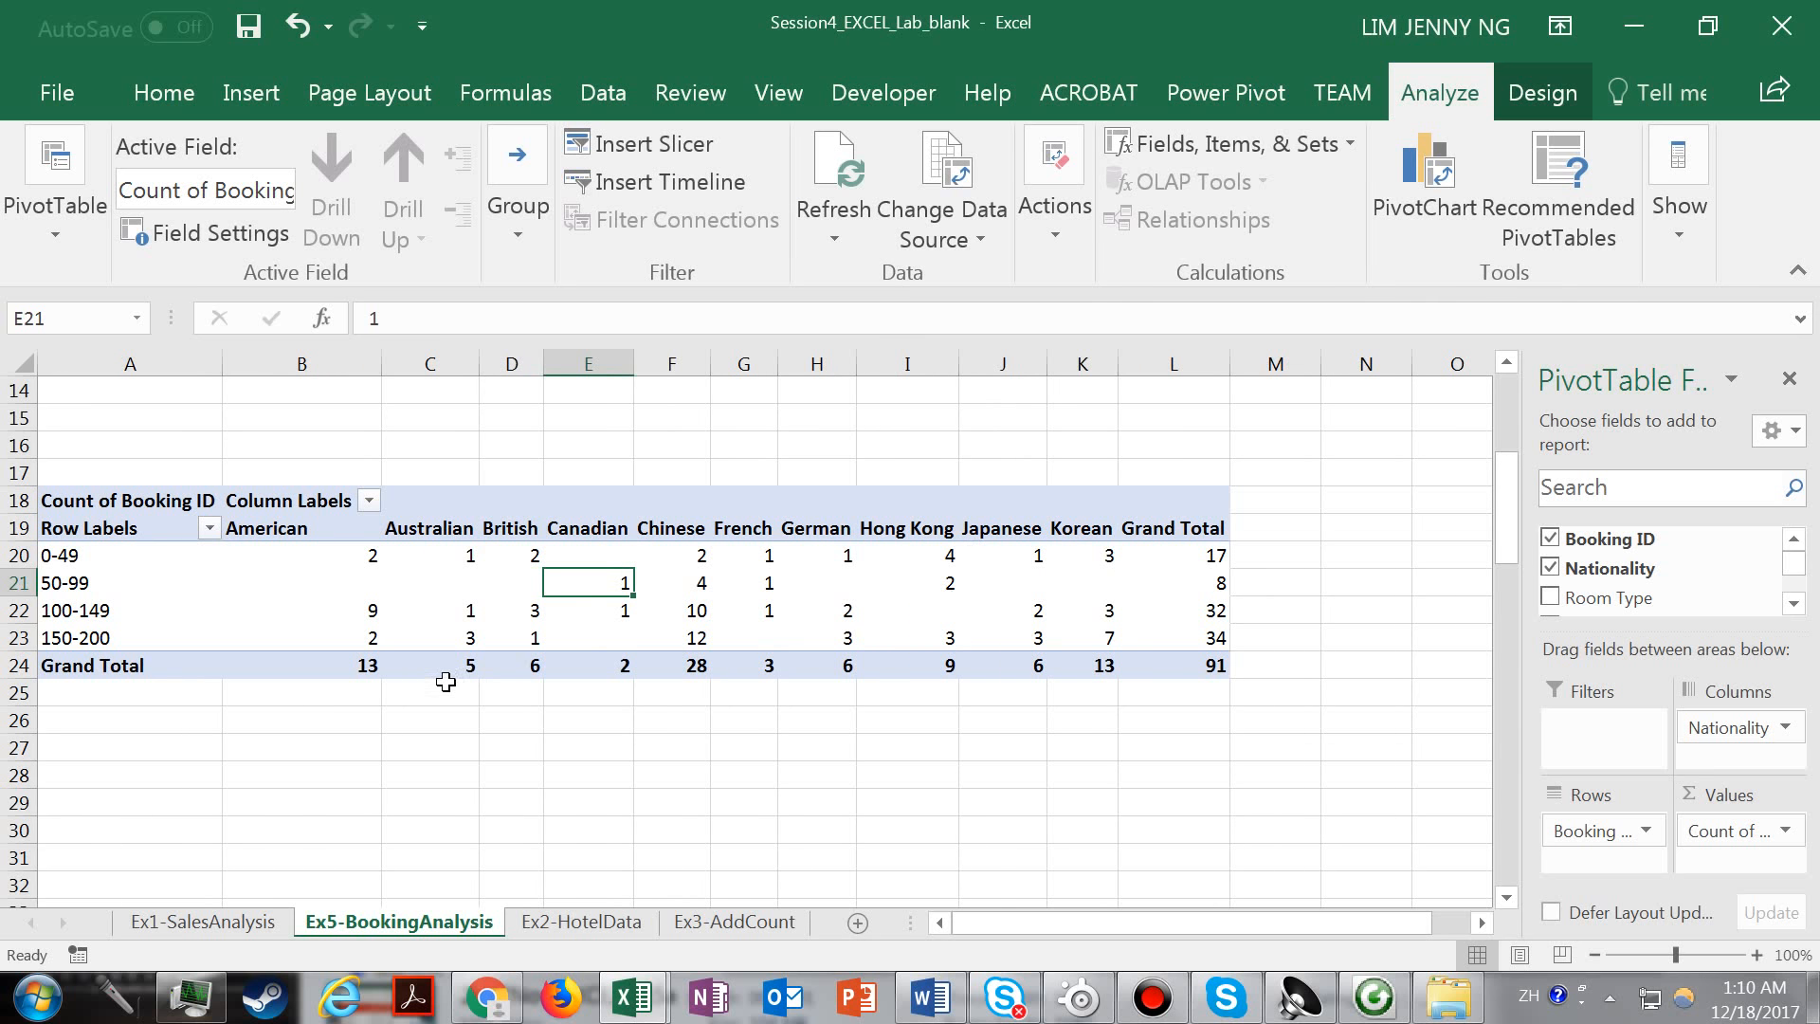
Check the summary function set for the Booking ID values and inspect individual cells of the PivotTable.
right_click(610, 584)
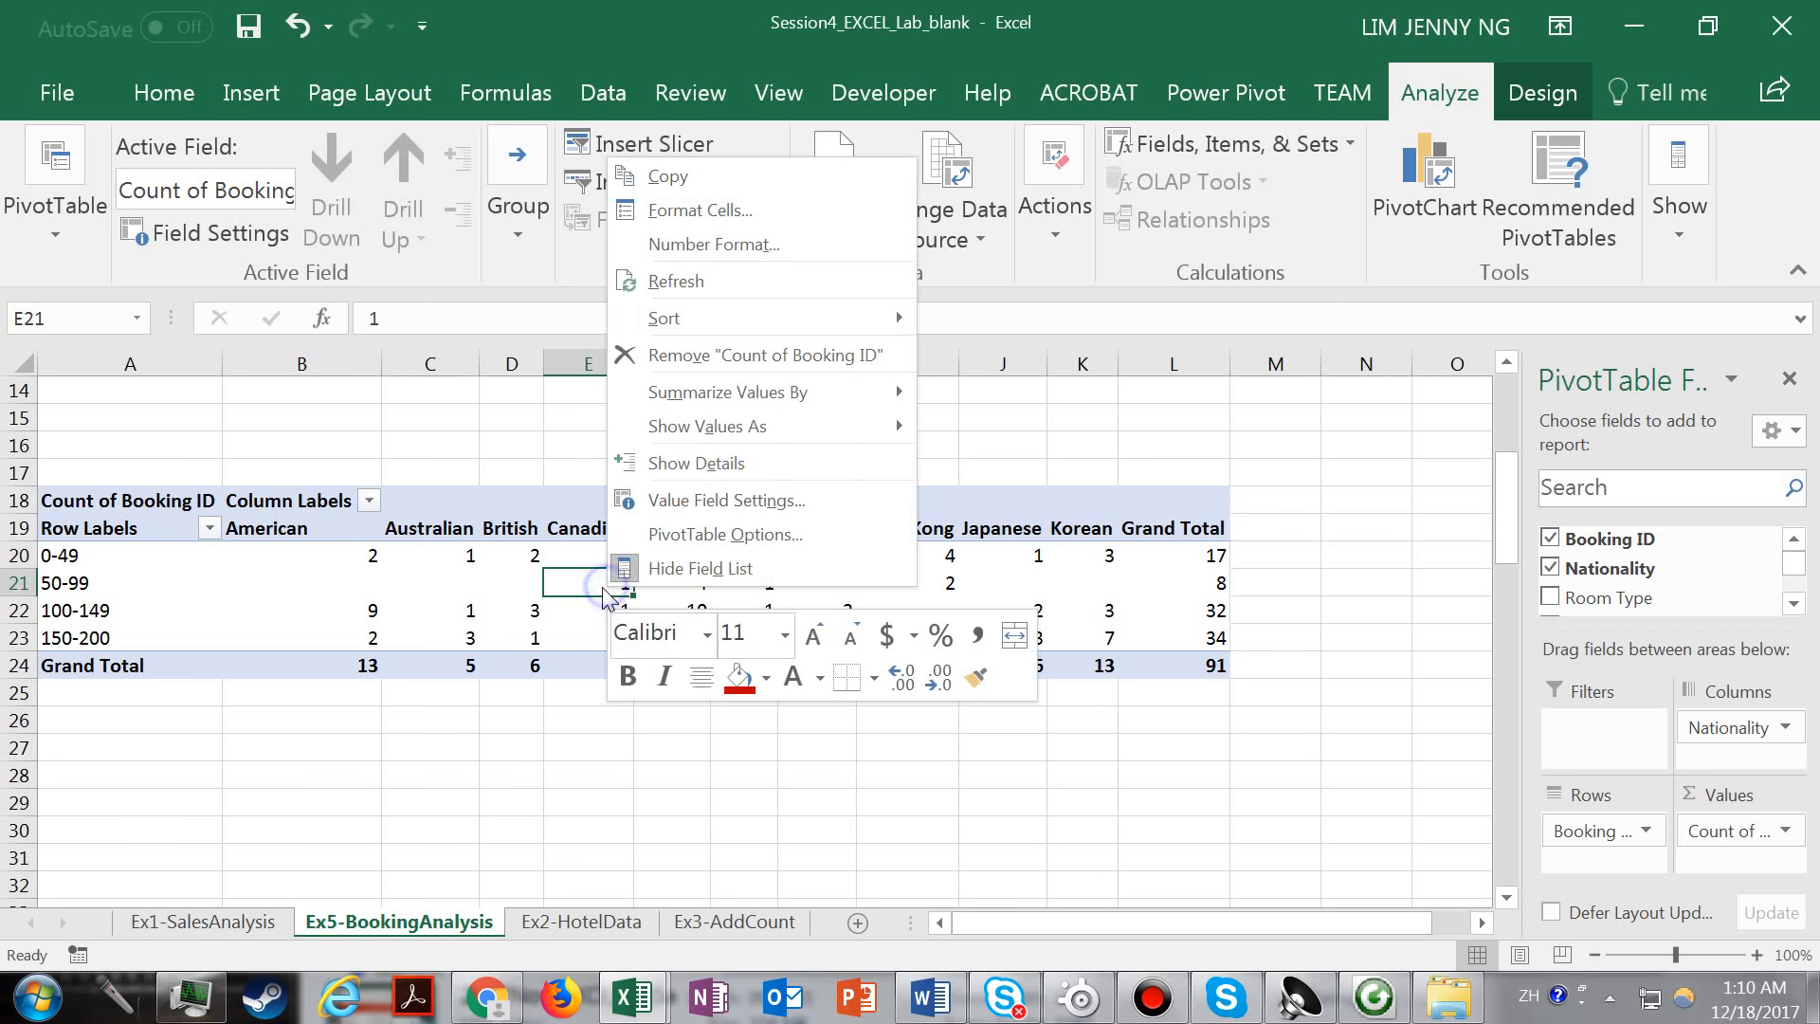
mouse_move(760, 392)
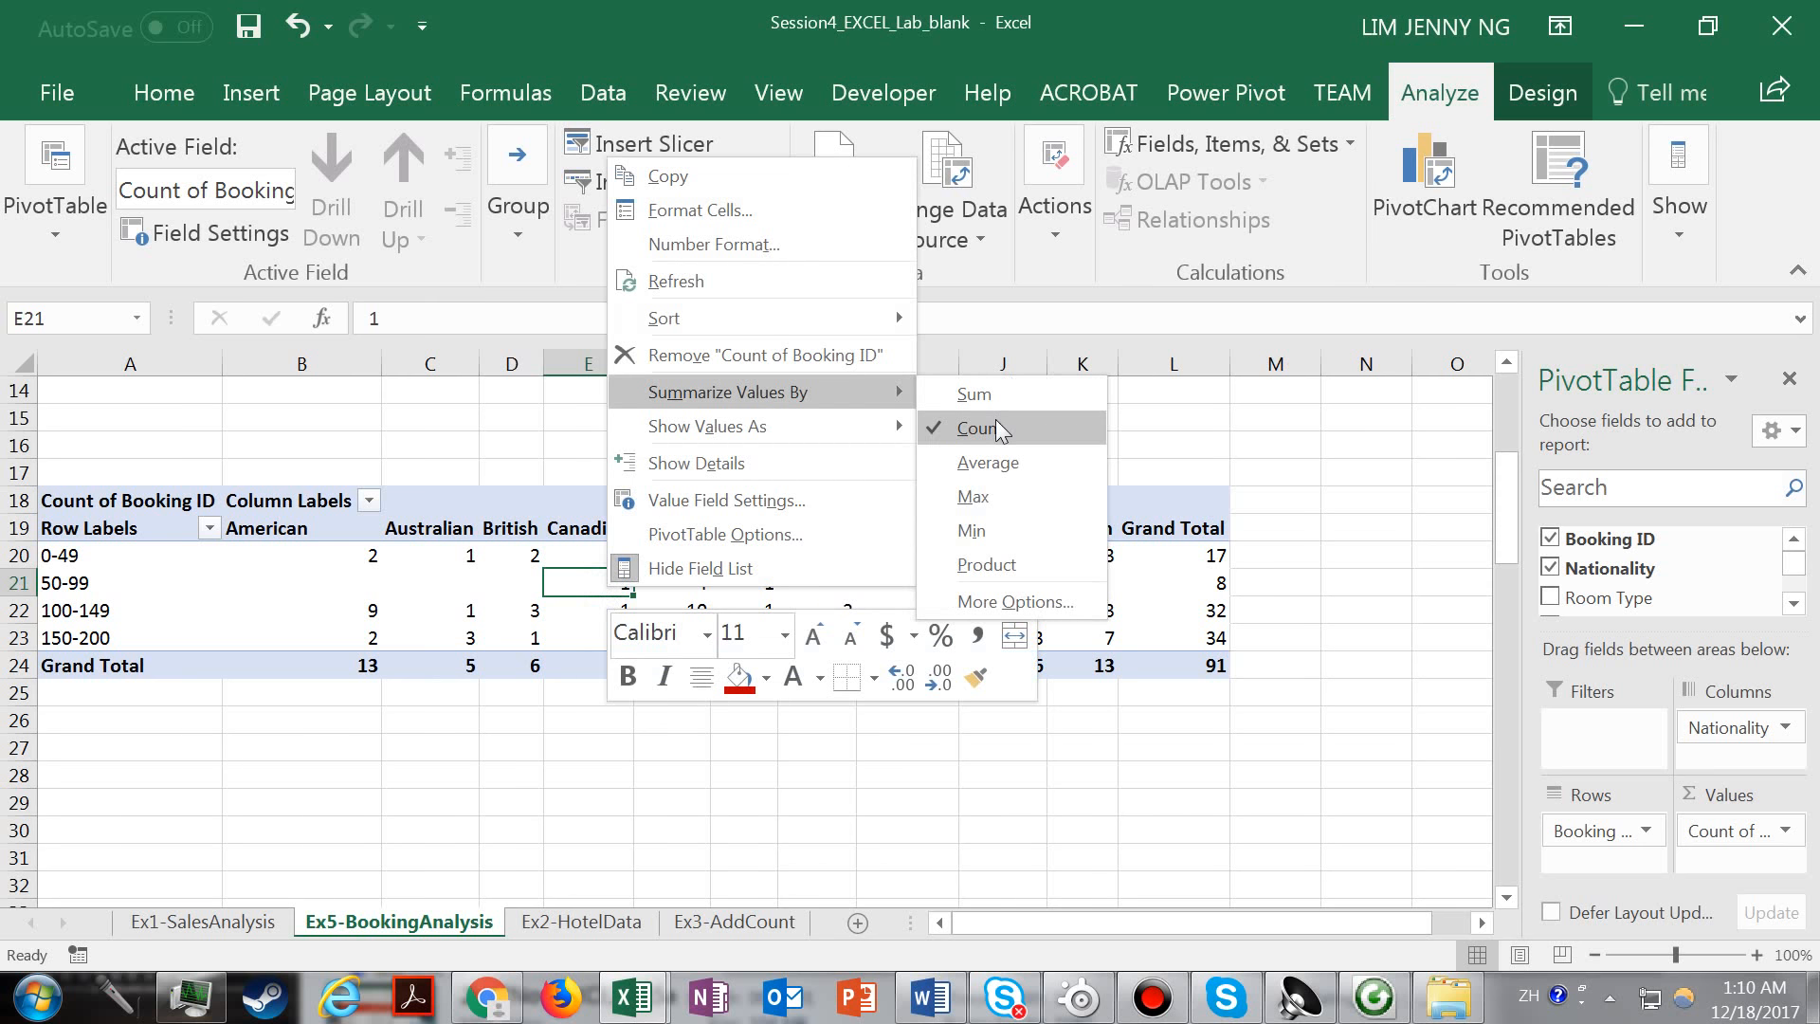
left_click(1228, 436)
left_click(893, 590)
left_click(570, 635)
left_click(457, 604)
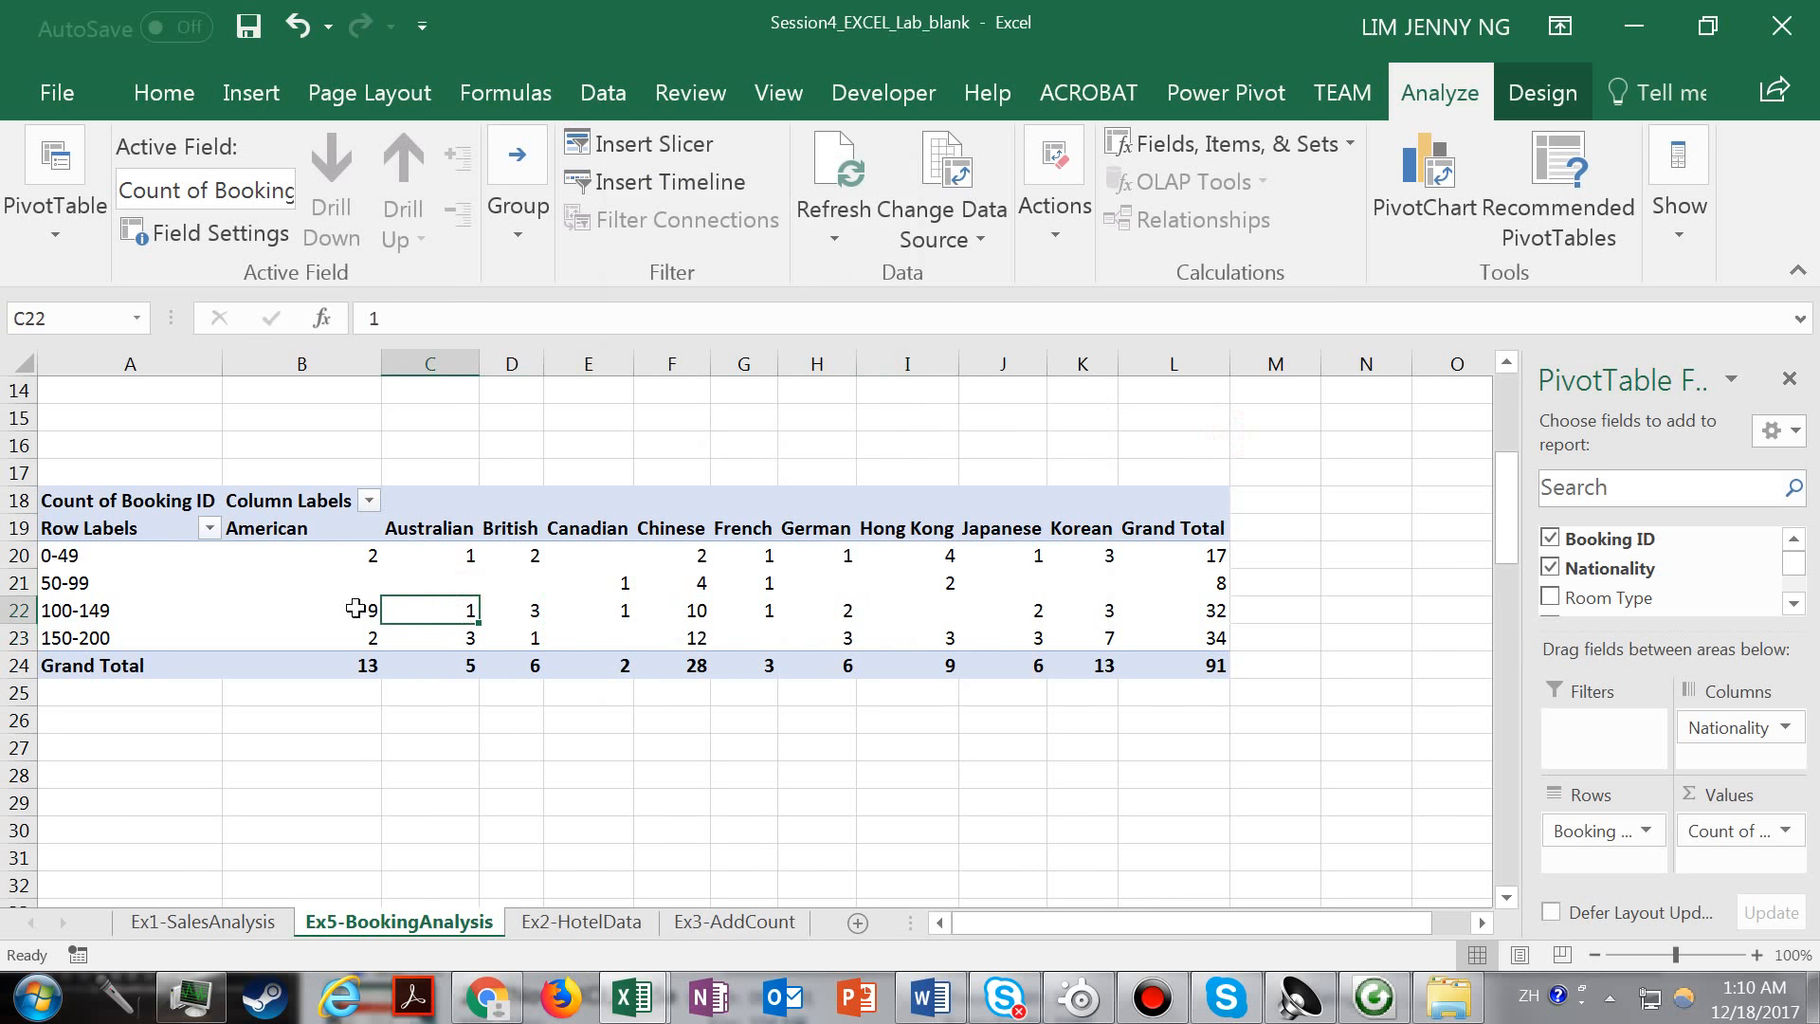
left_click(609, 583)
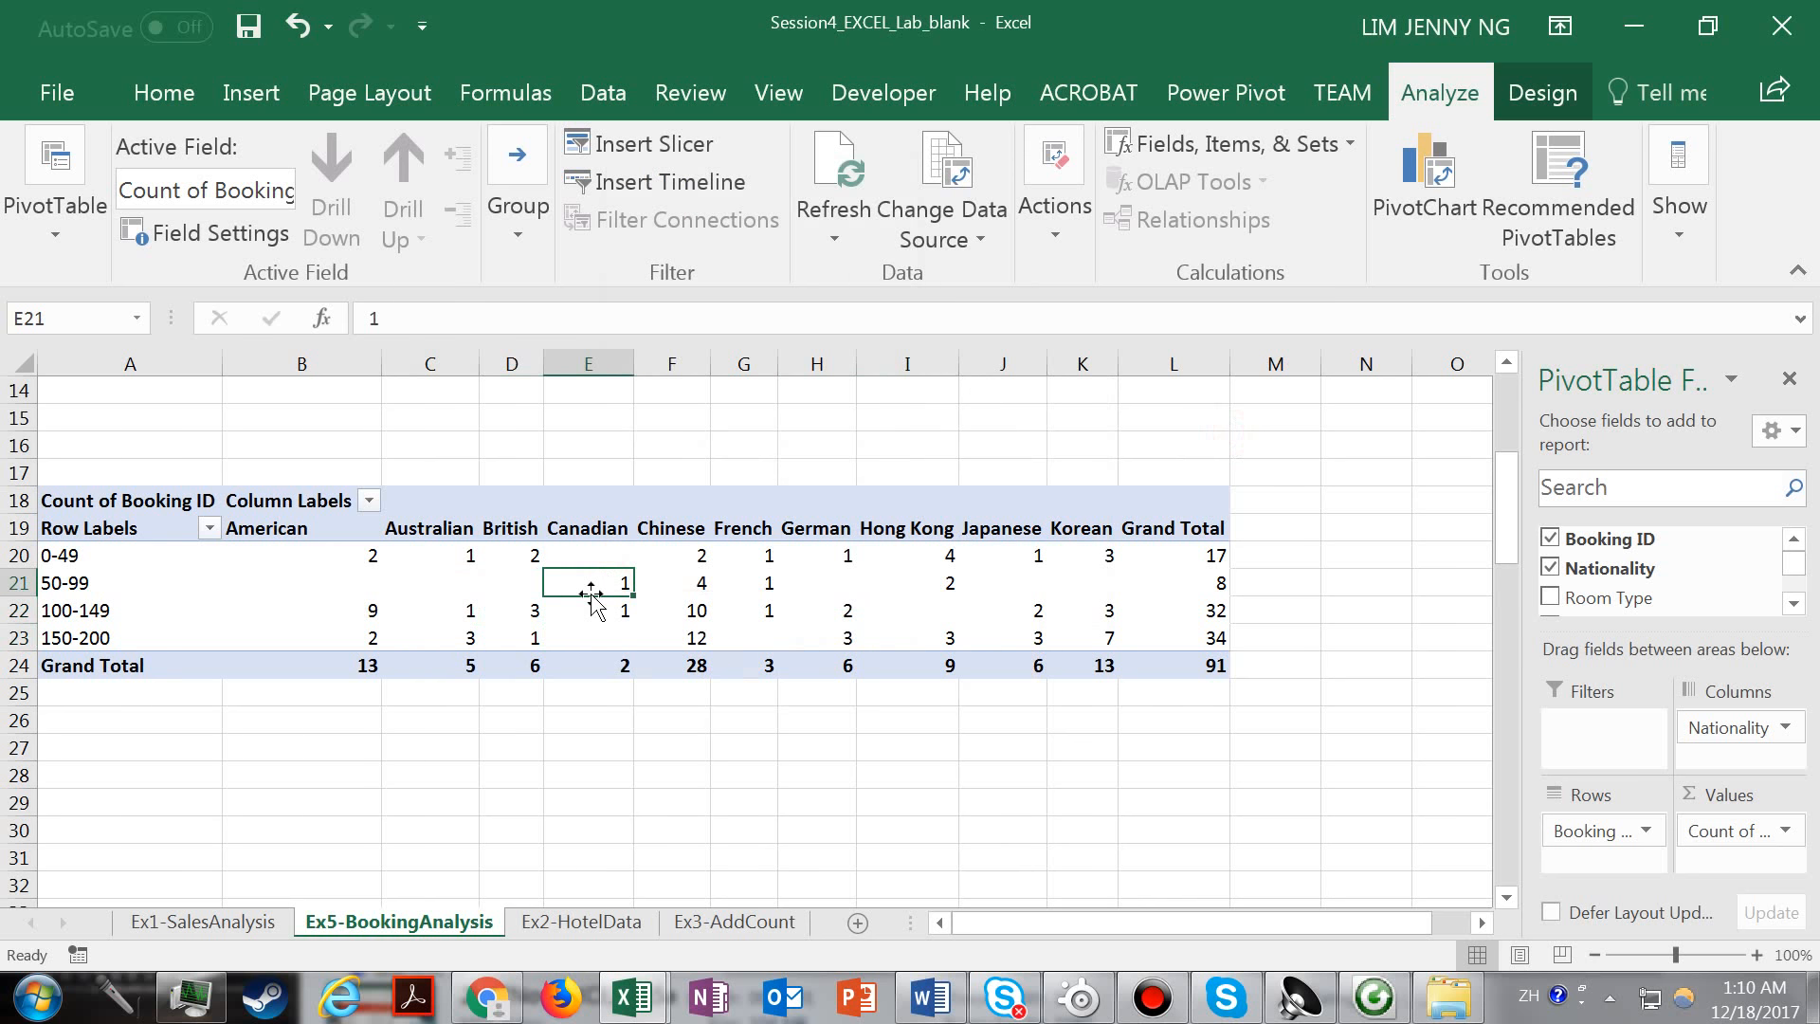
Format the PivotTable with the green style from the first row of the Dark table styles.
left_click(164, 91)
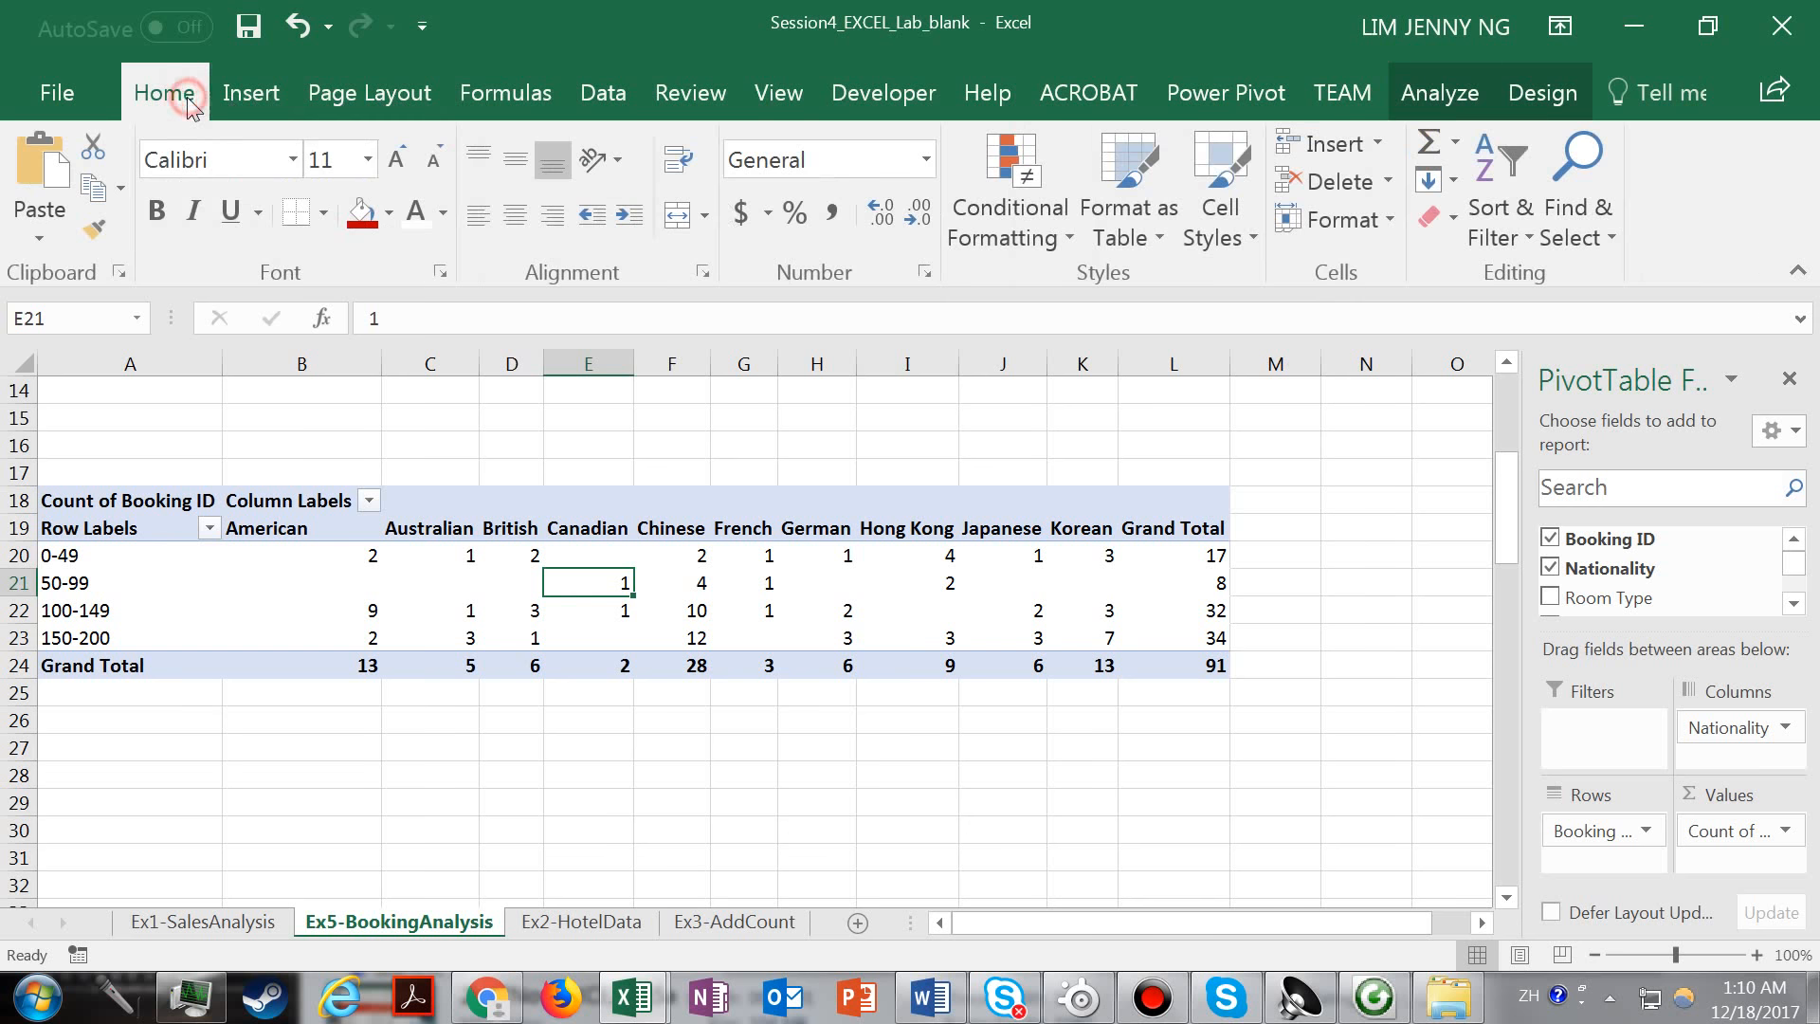
left_click(1148, 239)
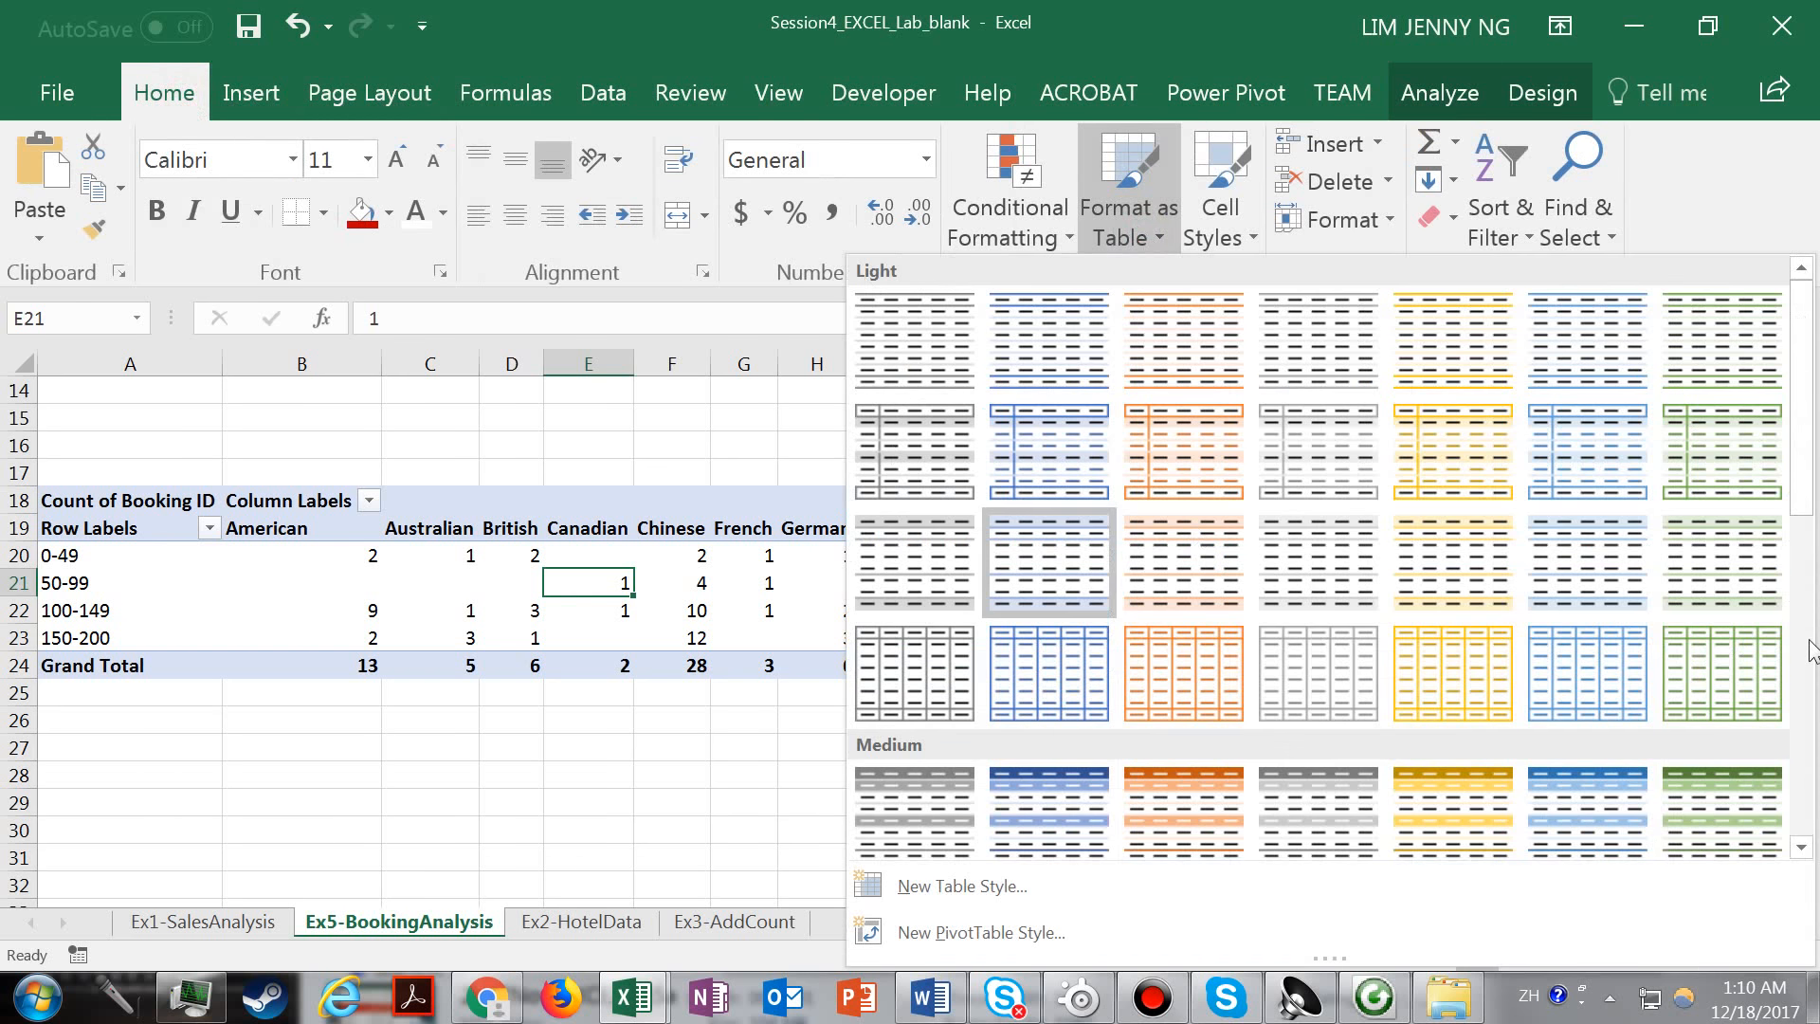
left_click_drag(1801, 477, 1804, 734)
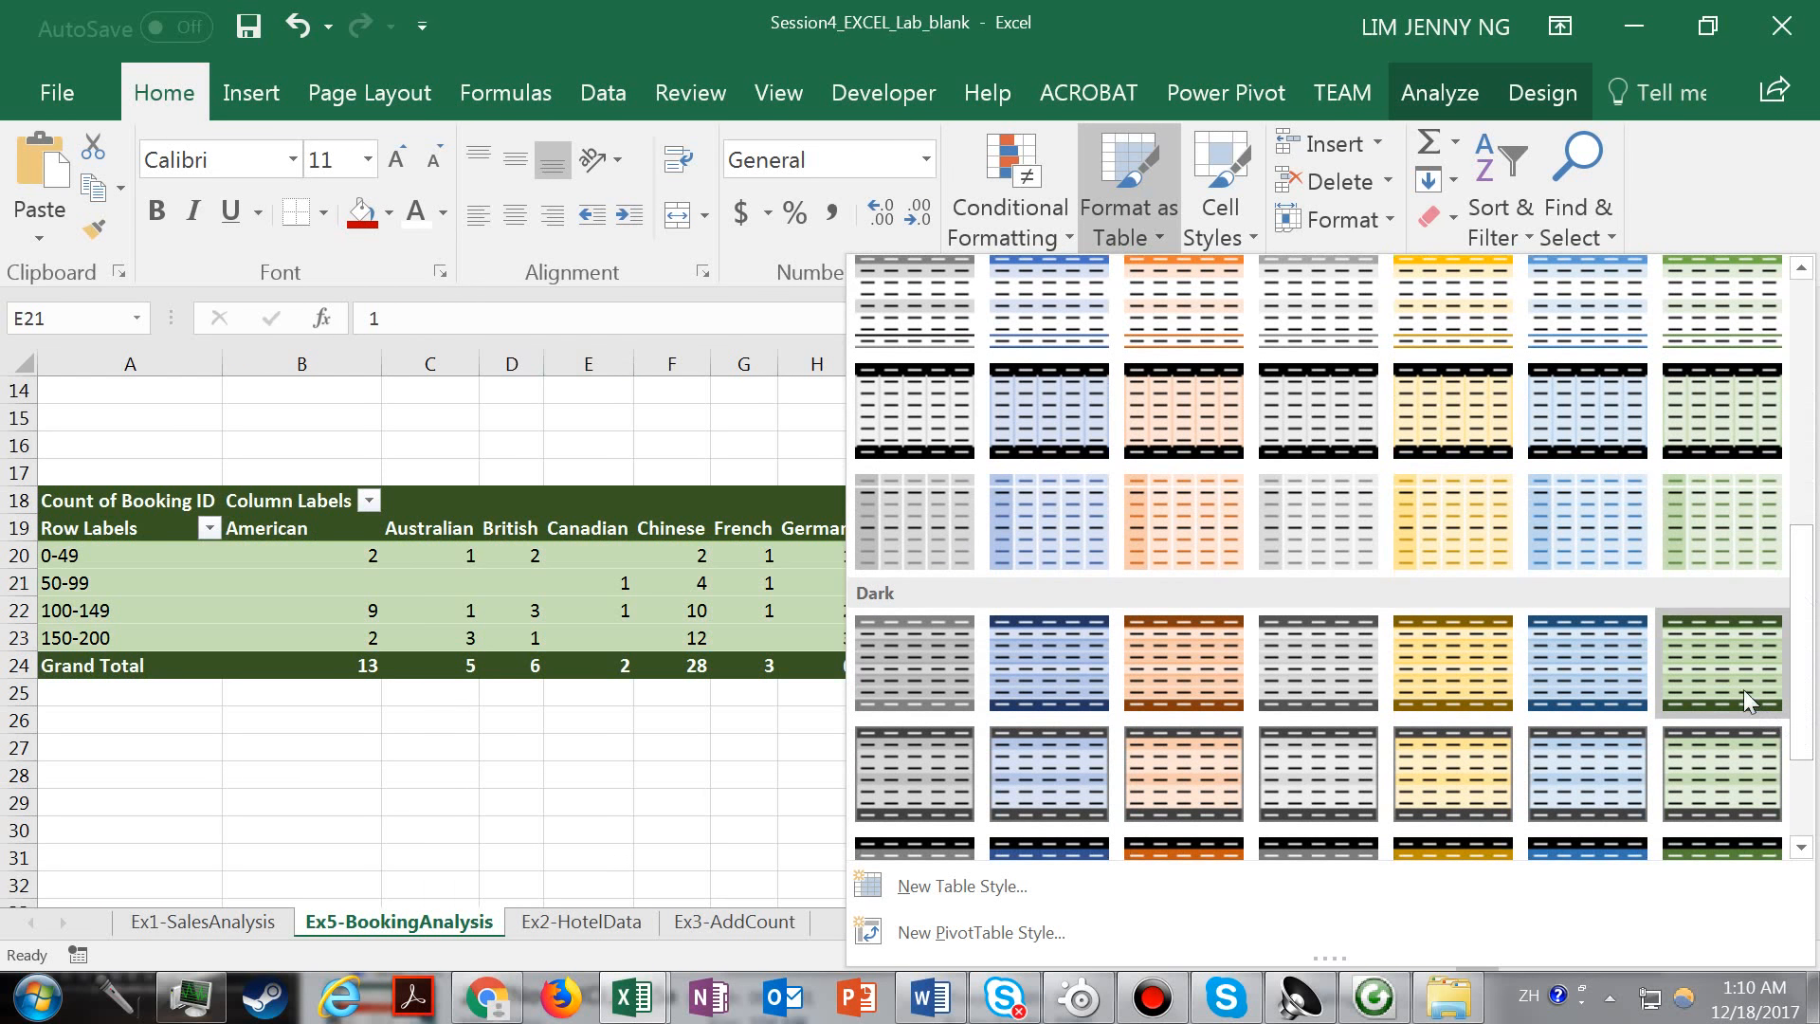
left_click(1747, 701)
left_click(610, 620)
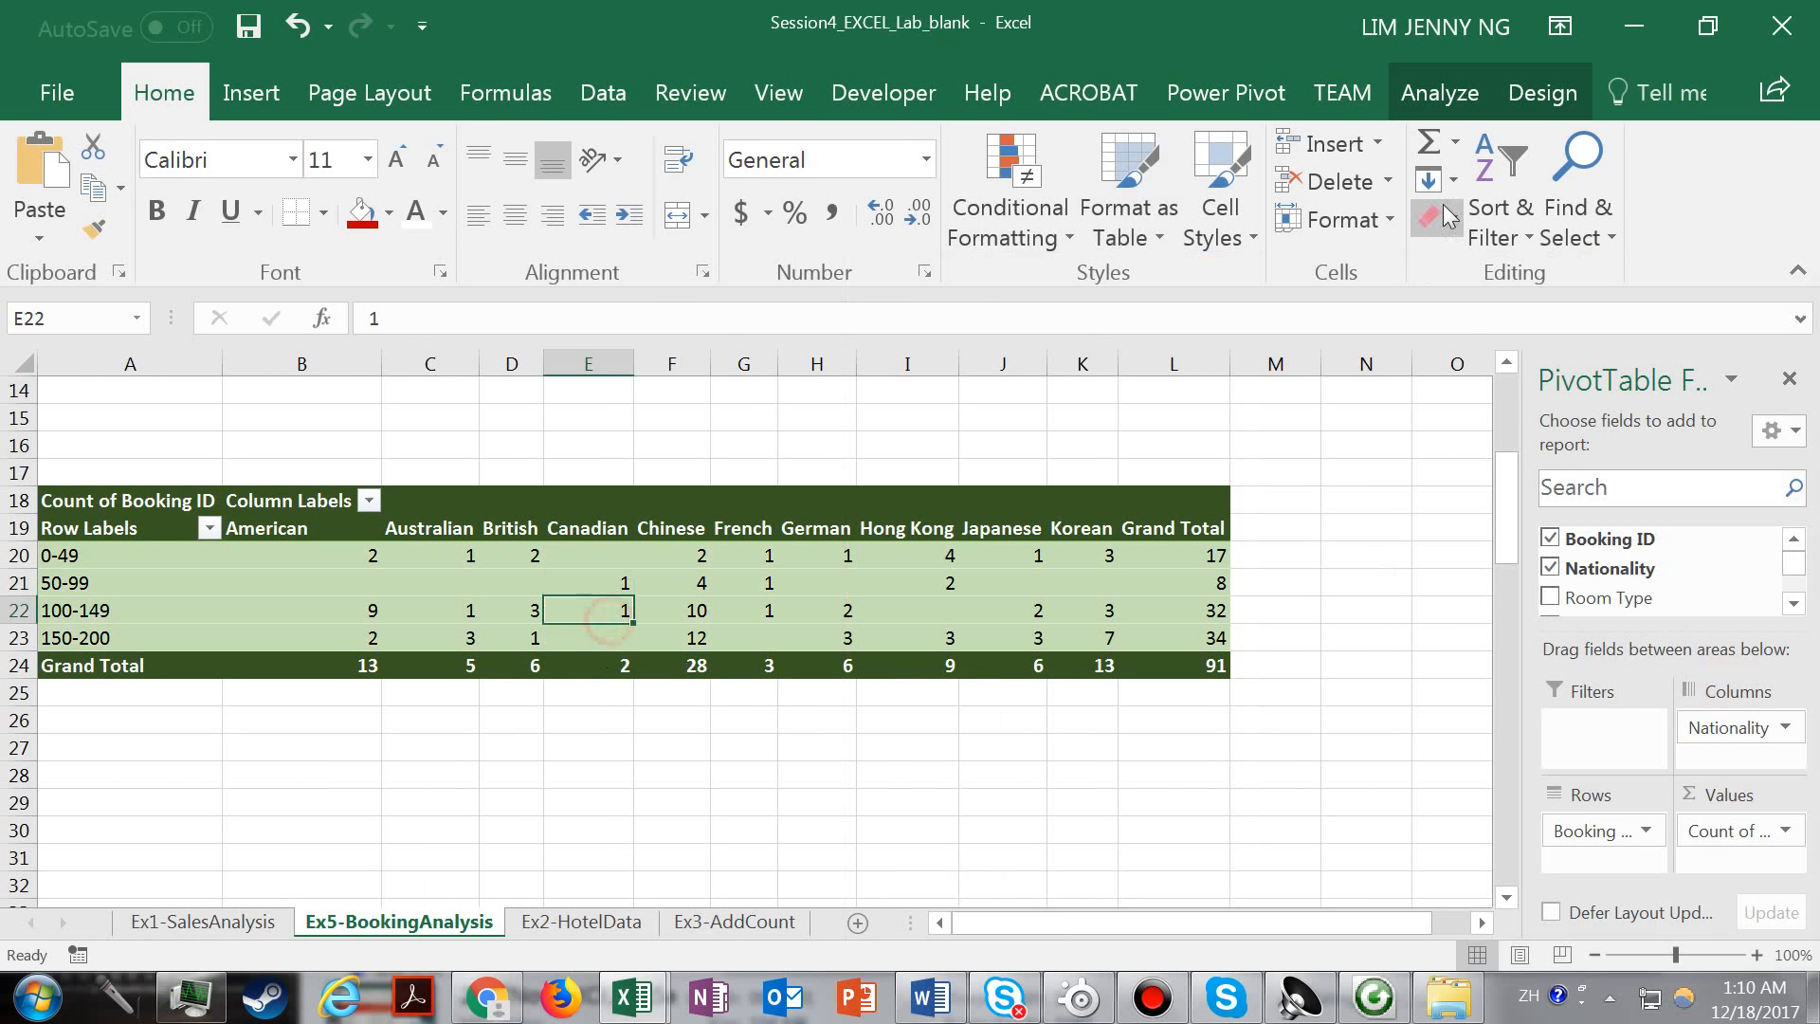
Hide the PivotTable's field headers for rows and columns.
left_click(1442, 106)
left_click(1693, 237)
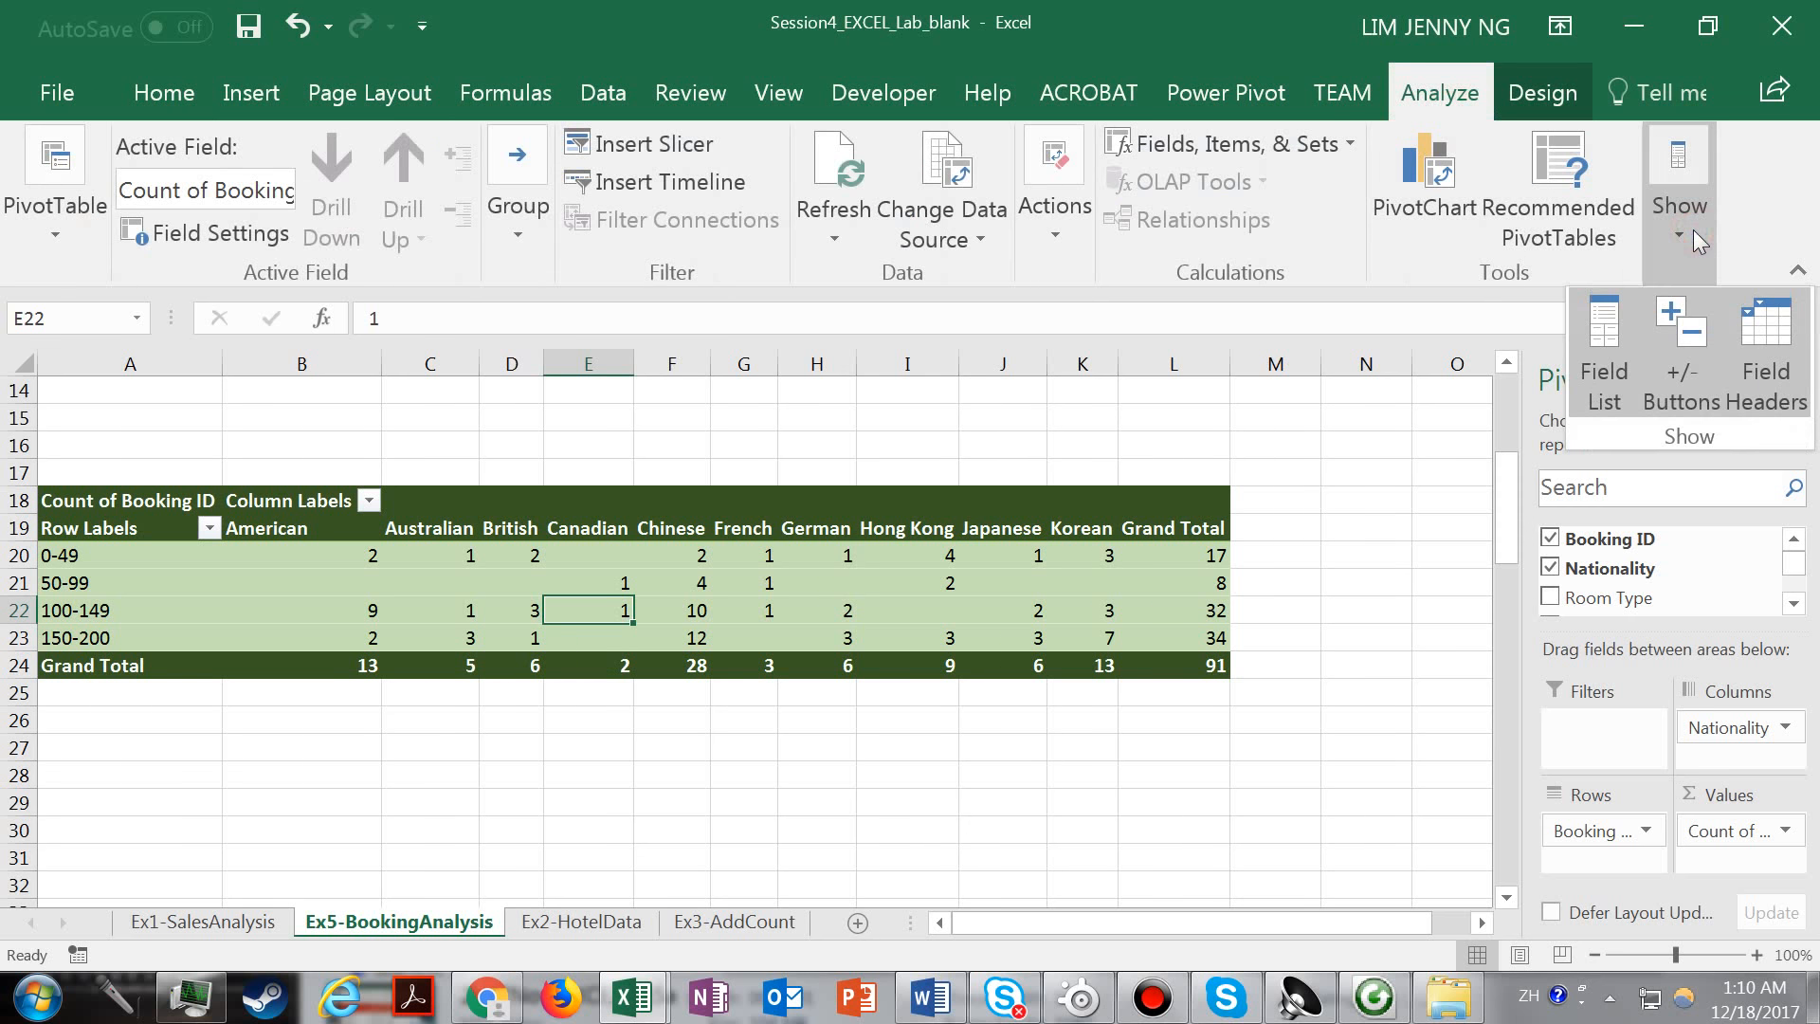
left_click(1787, 393)
left_click(891, 618)
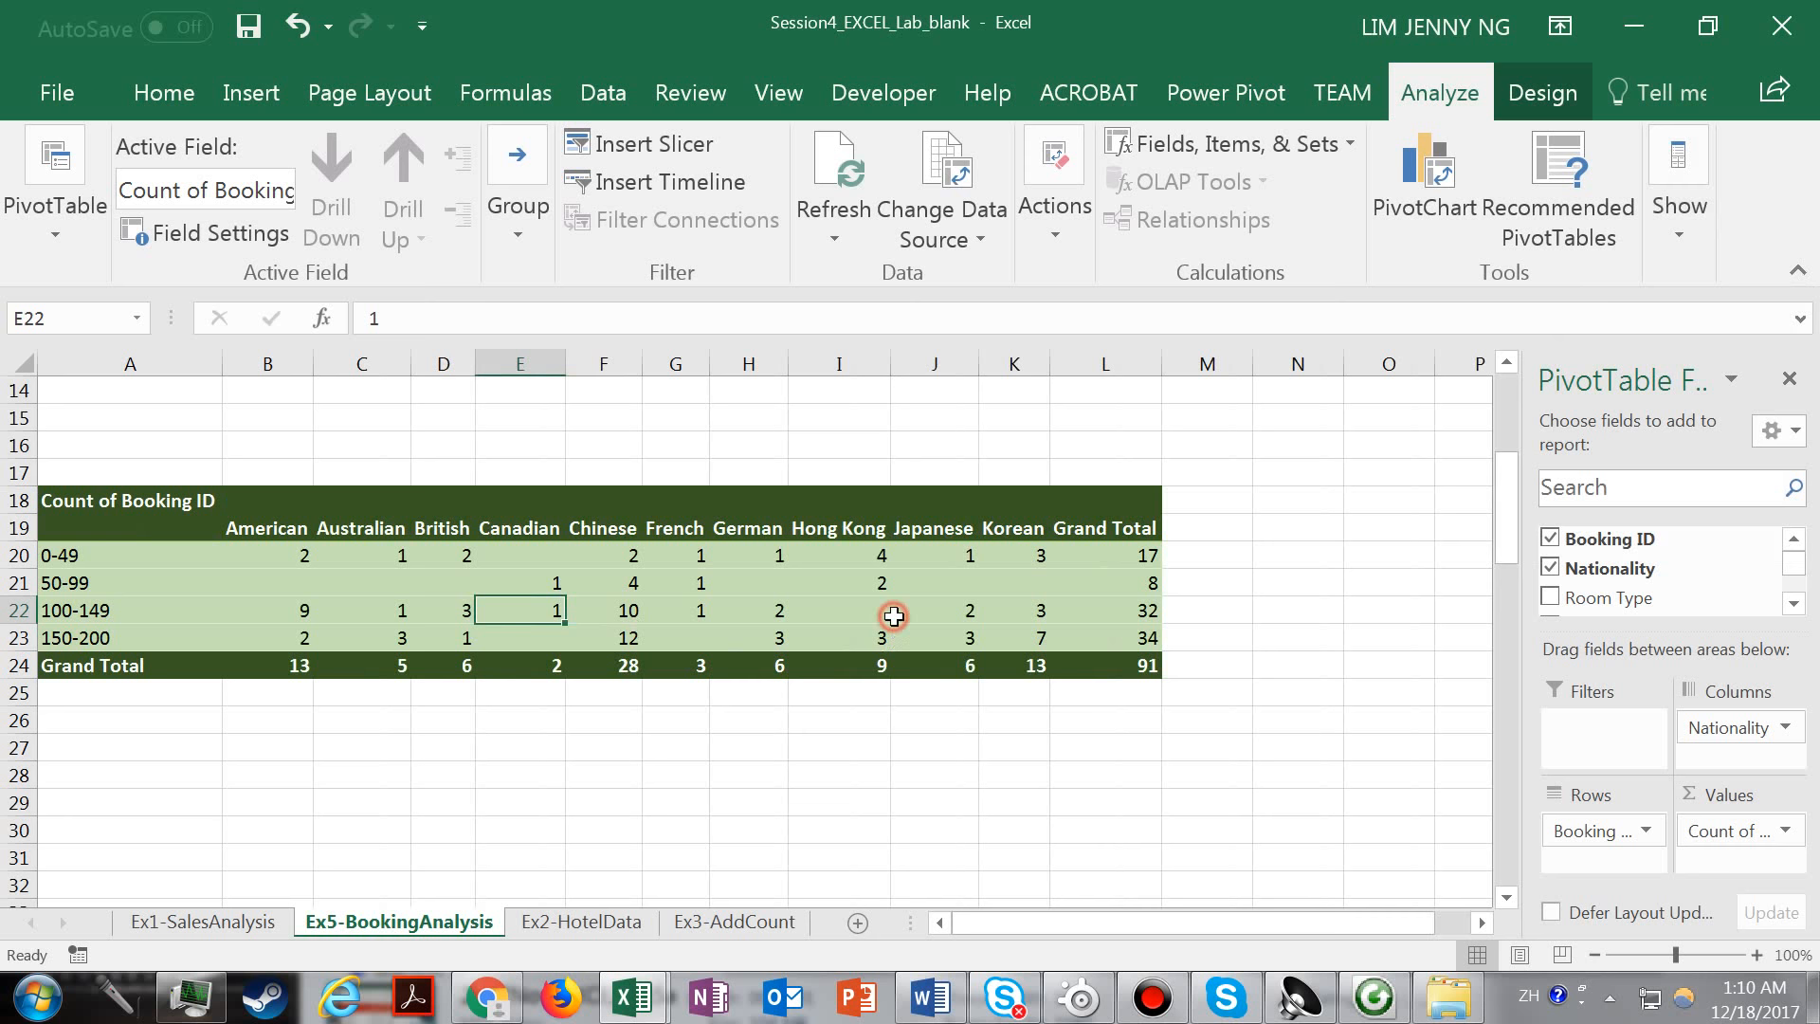
Replace the "Count of Booking ID" caption in cell A18 with text beginning "Total Booki".
left_click(116, 504)
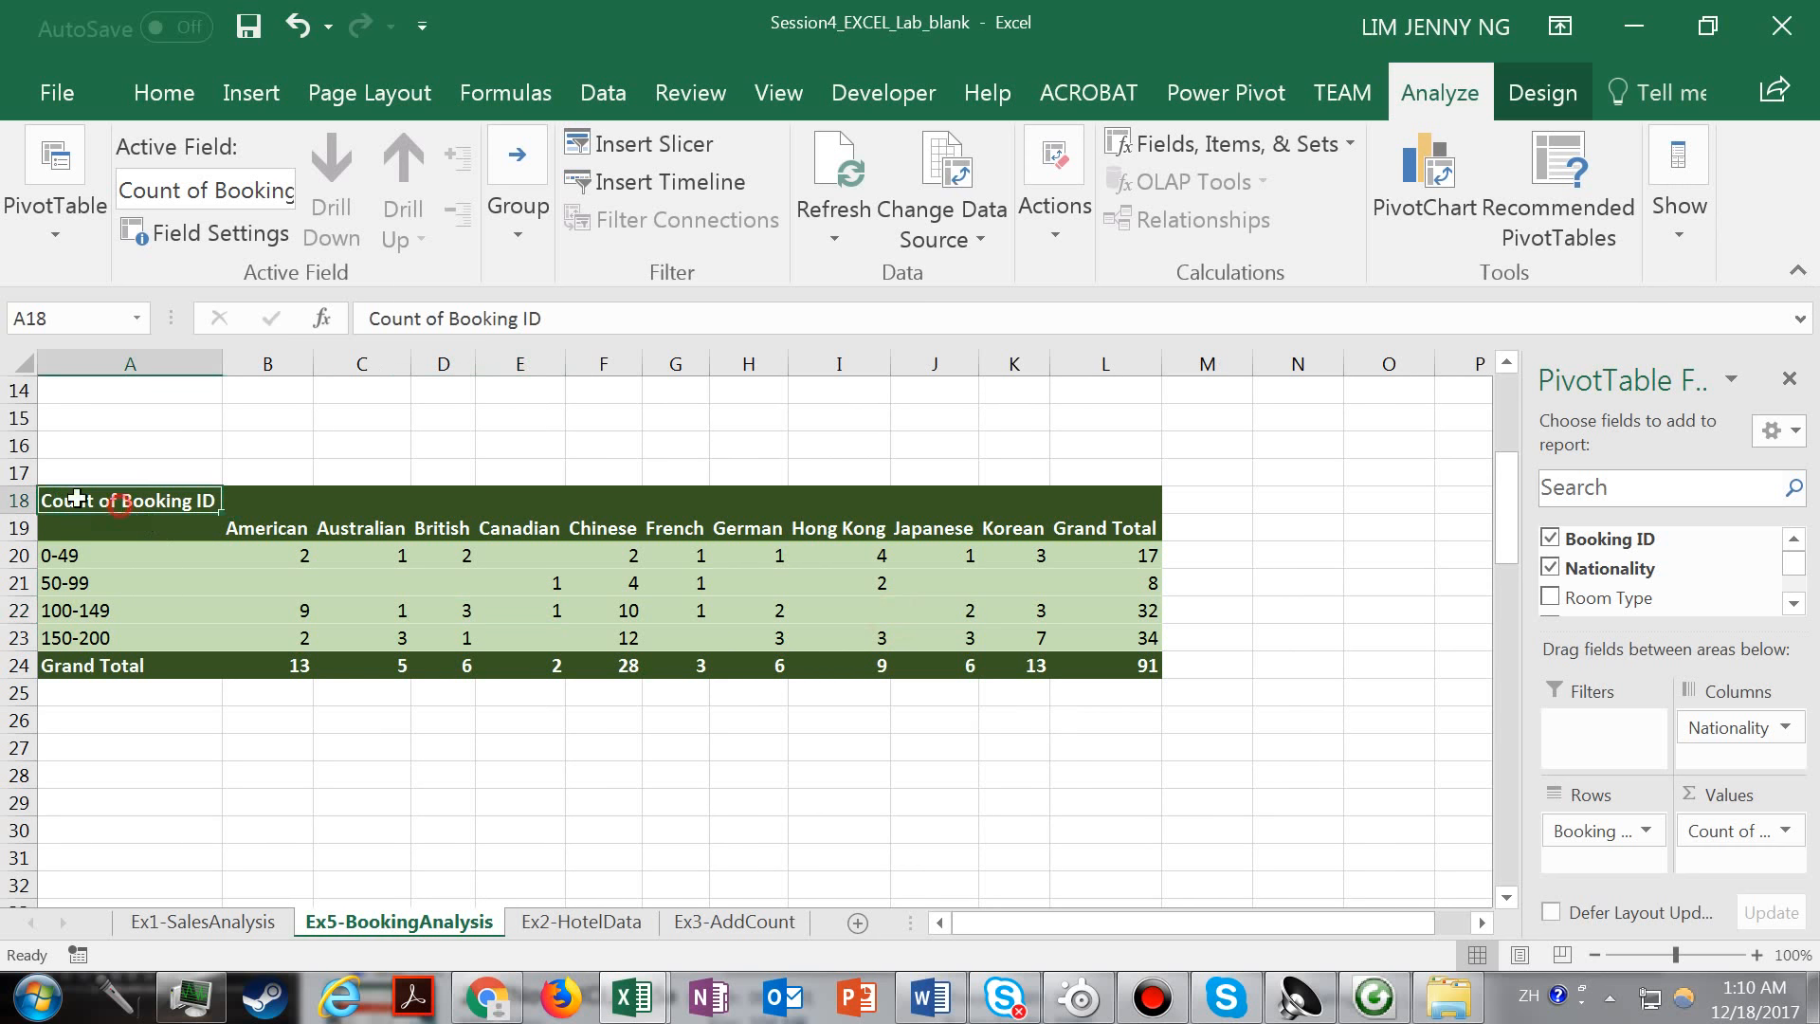
double_click(112, 503)
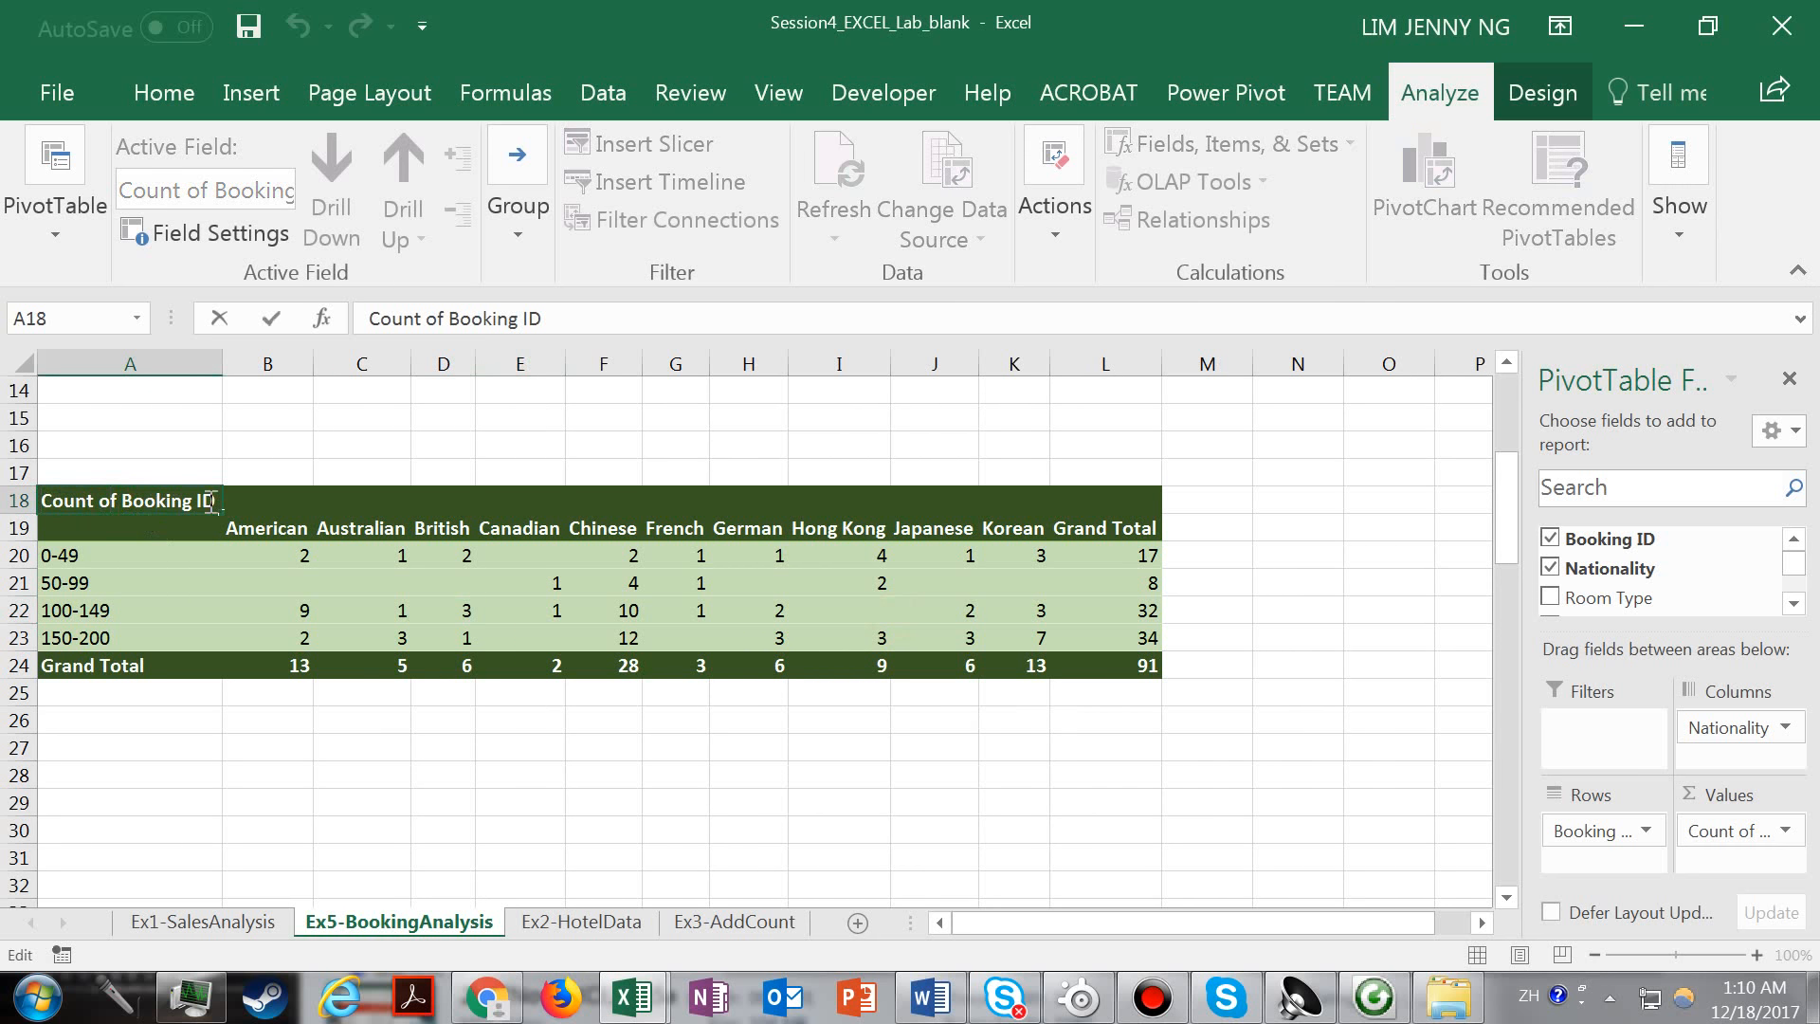
left_click_drag(217, 500, 42, 501)
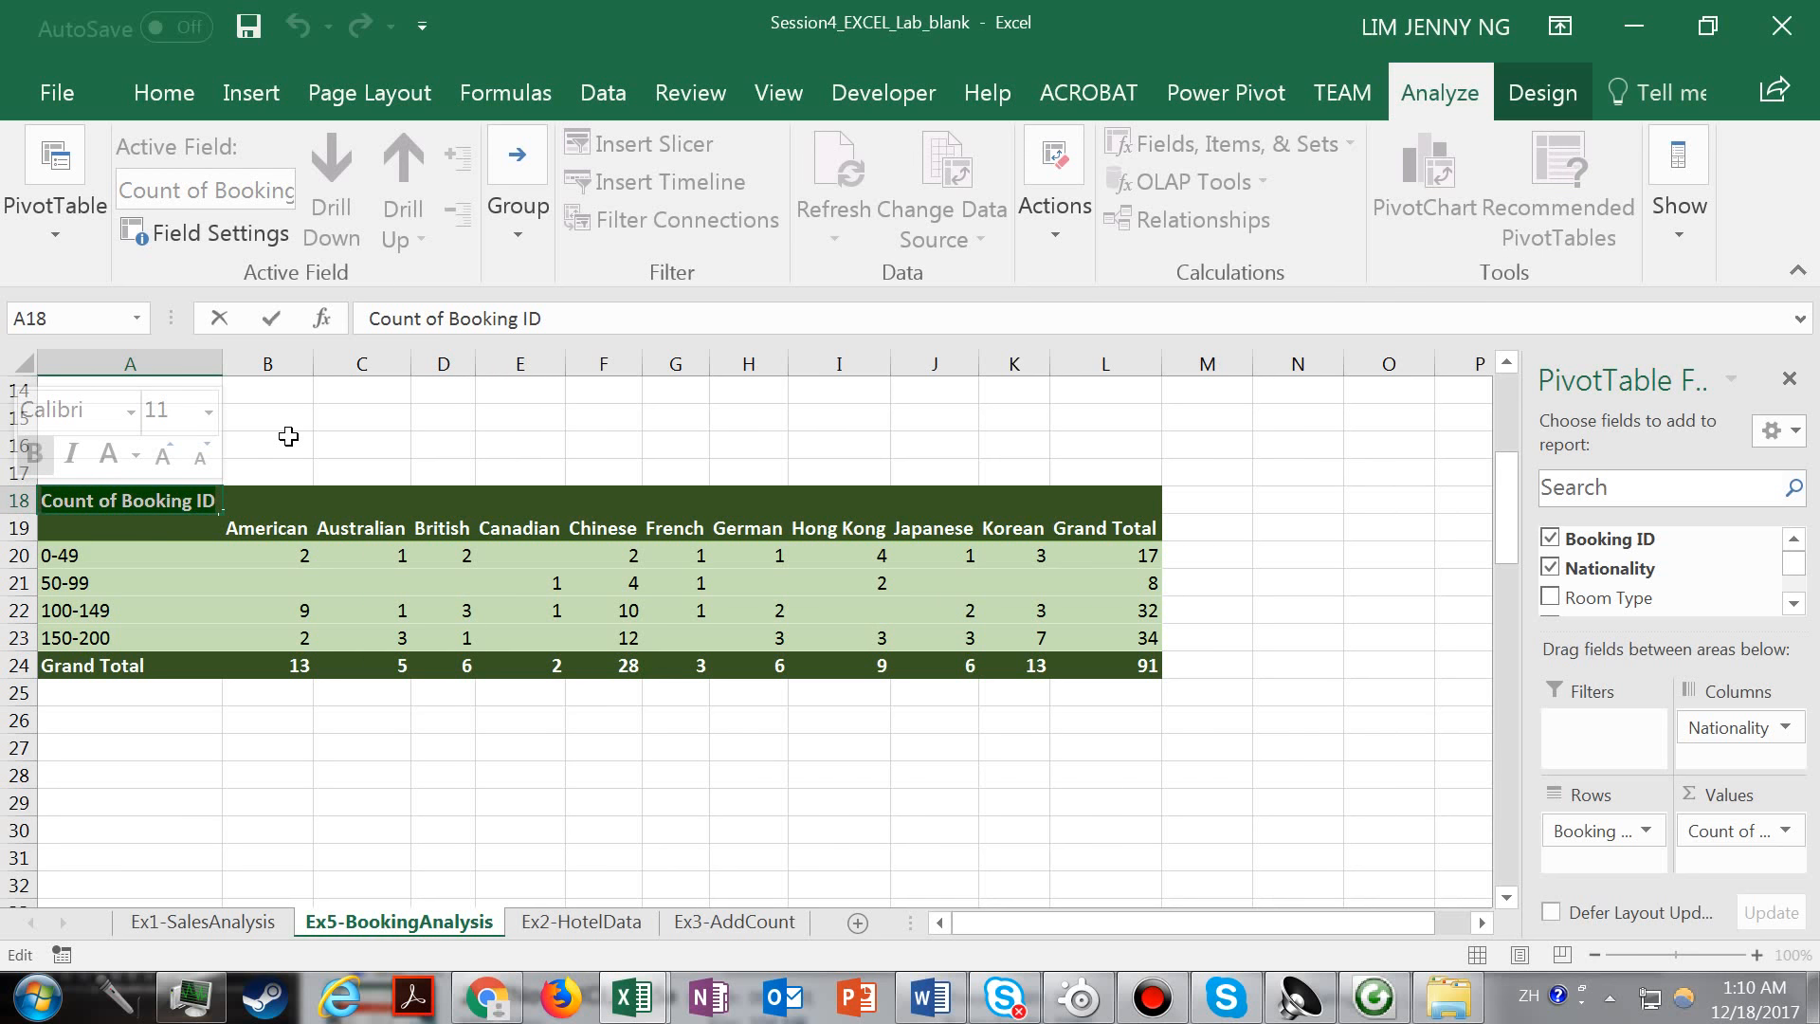
type("T")
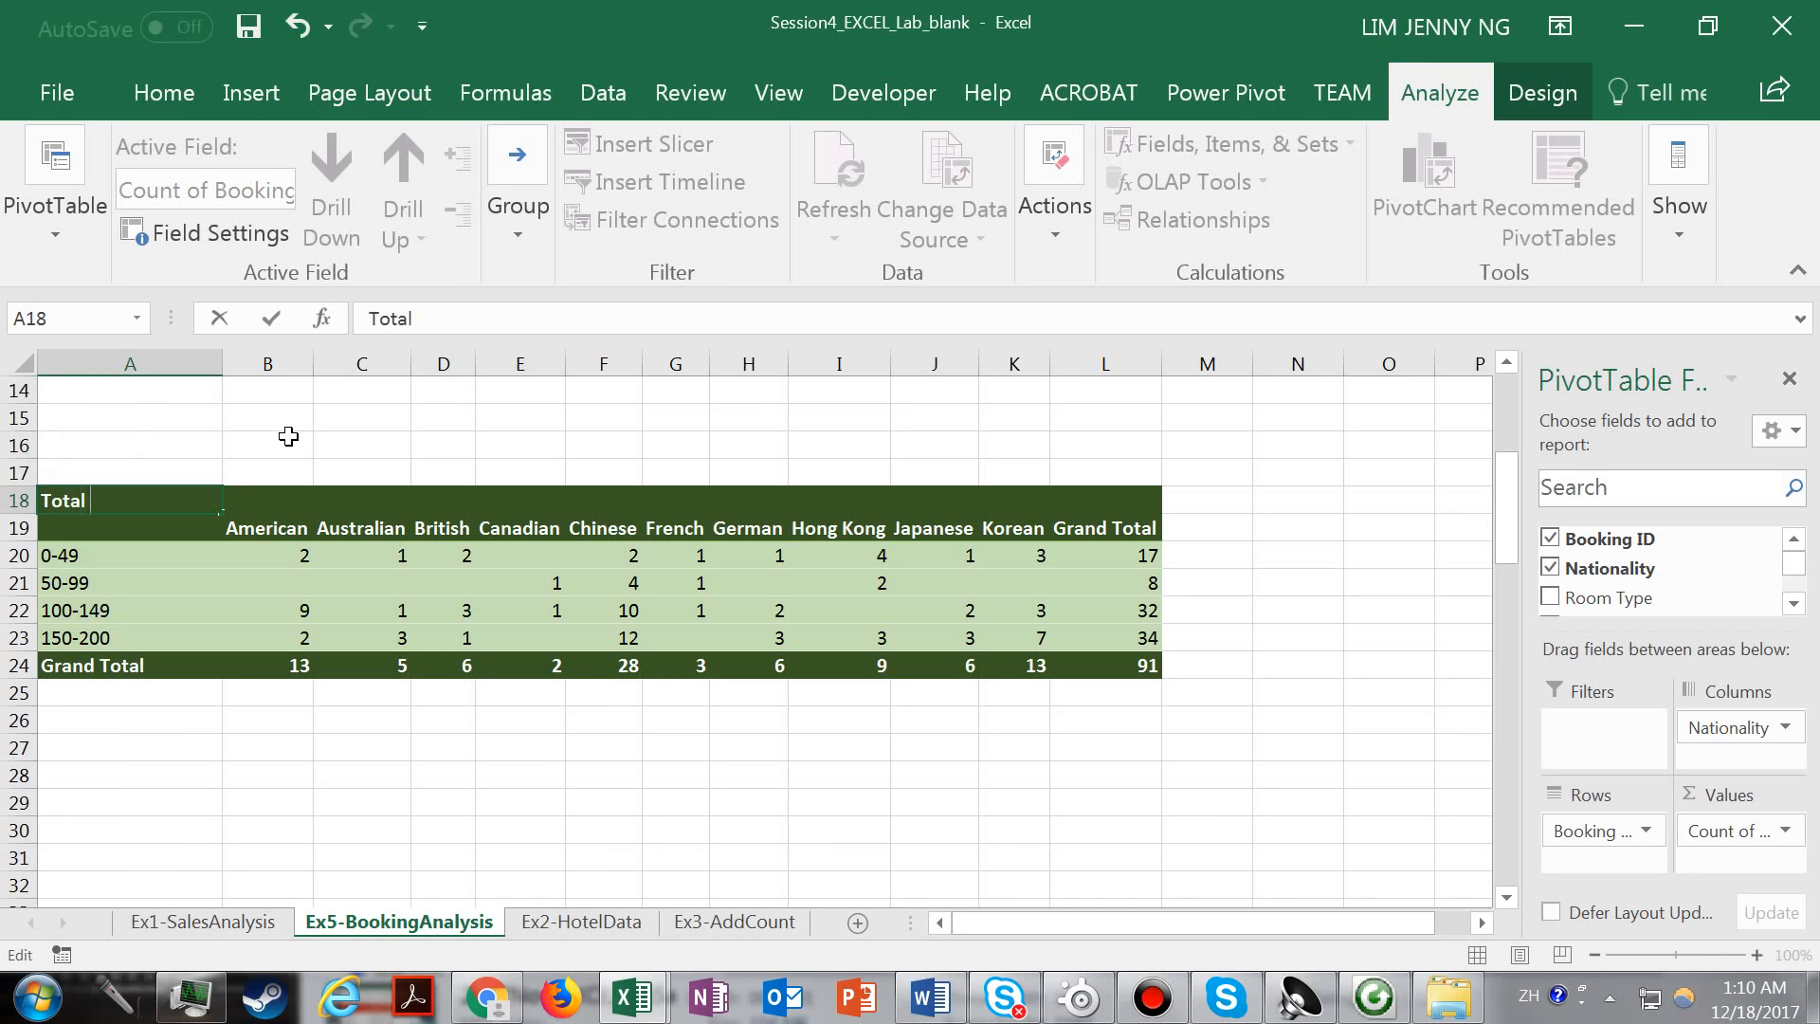
type("otal Bookings")
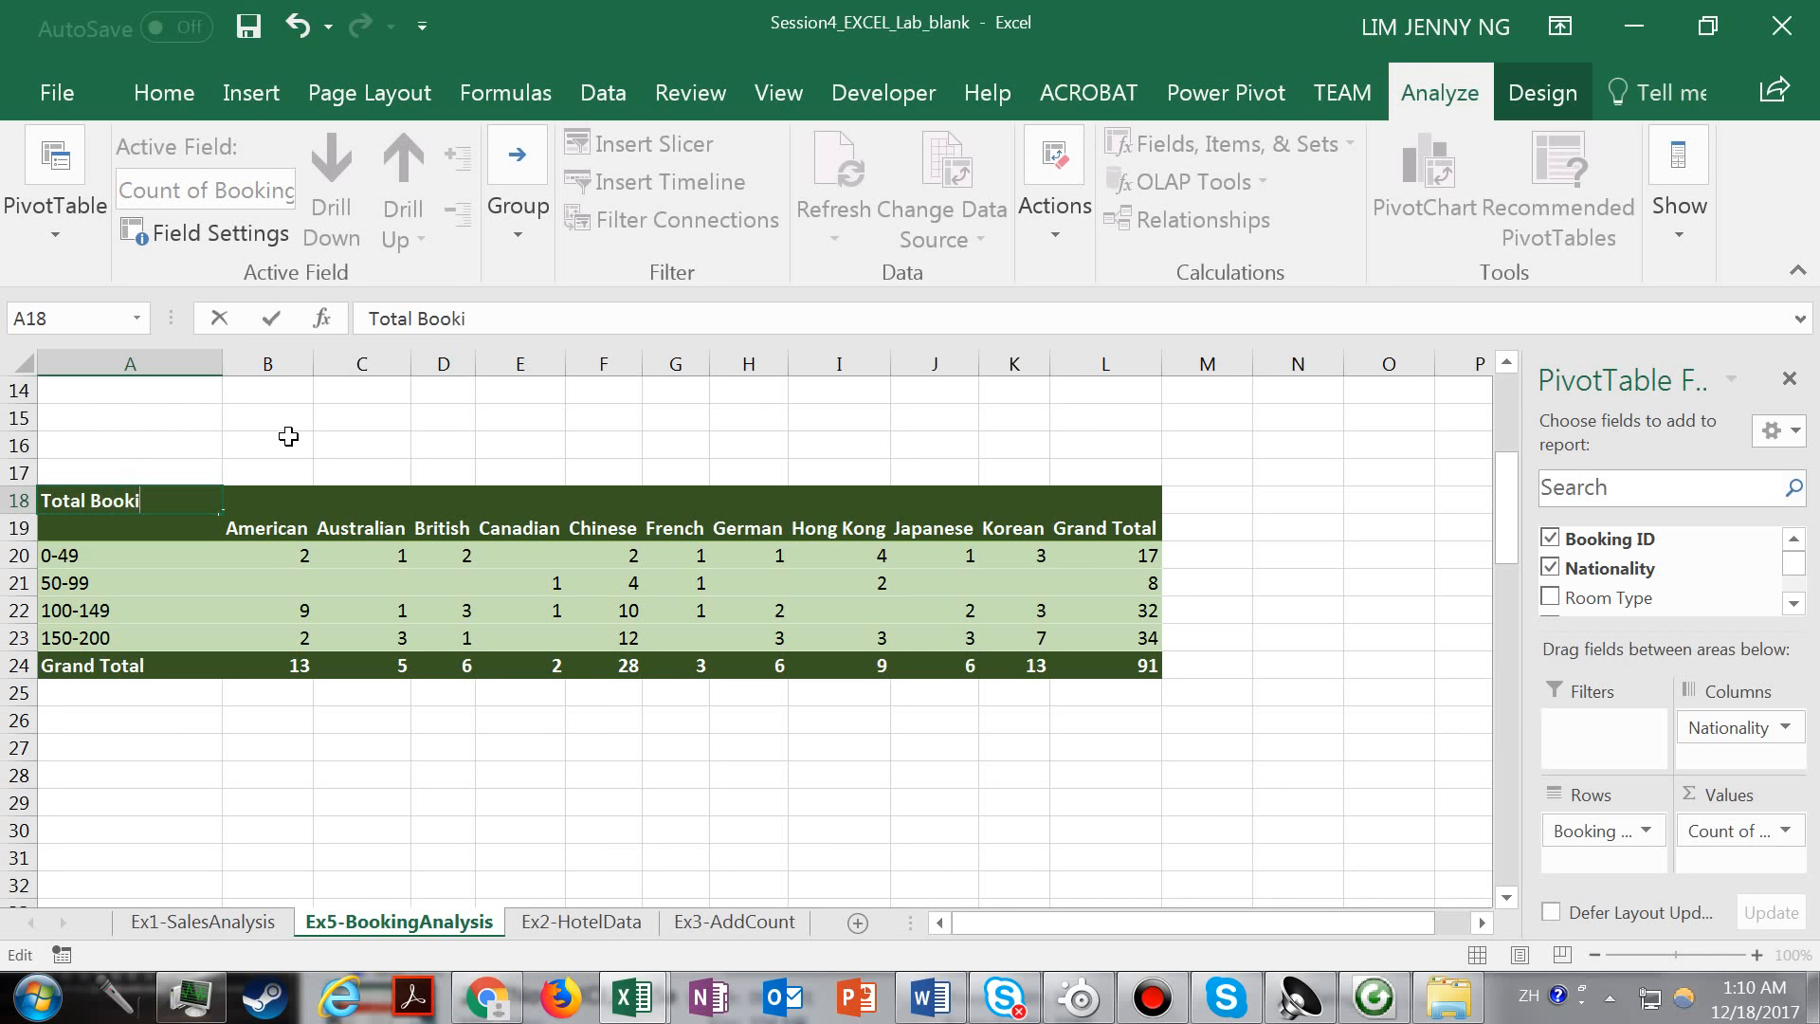